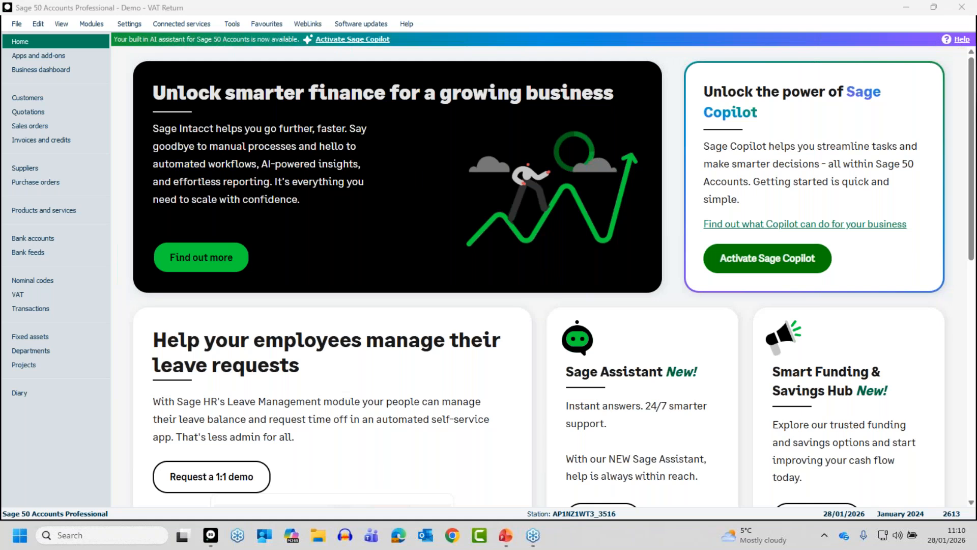
Step: View the existing VAT Return for 01/04/2025 to 30/06/2025, close it and clear its selection in the VAT list
click(17, 295)
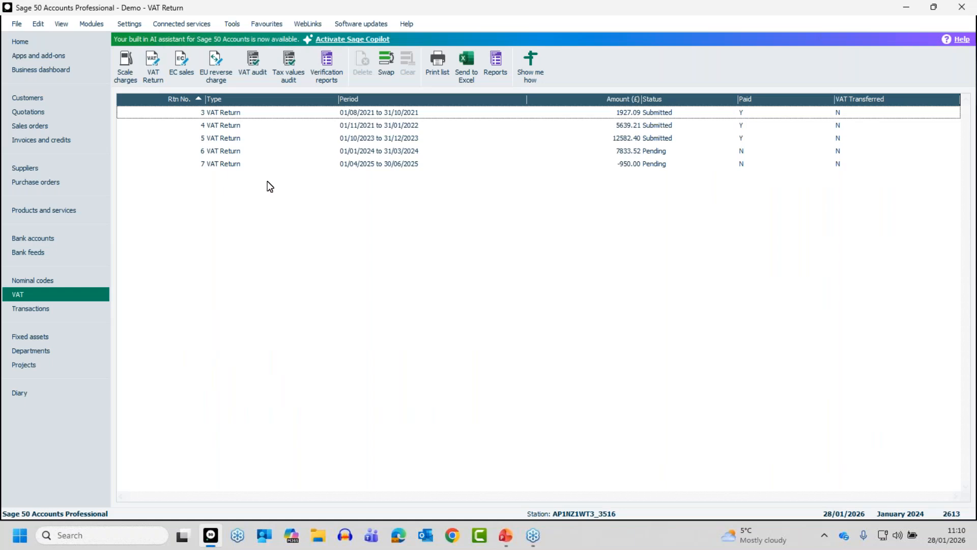
click(361, 165)
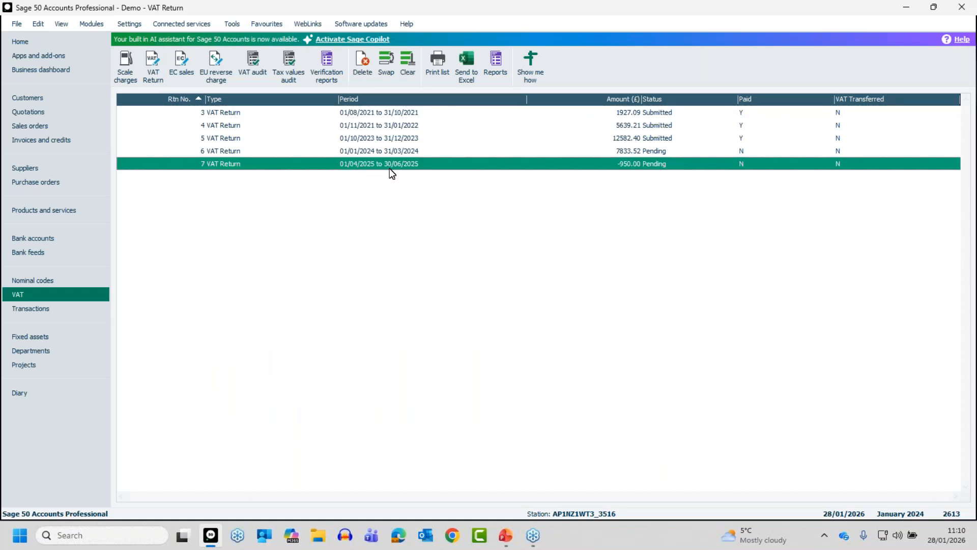
click(154, 63)
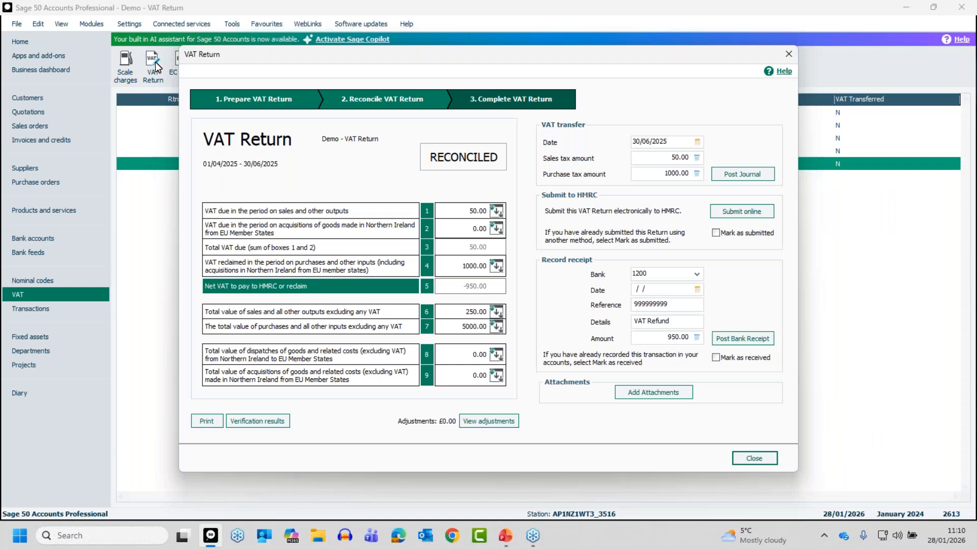
click(756, 458)
click(259, 162)
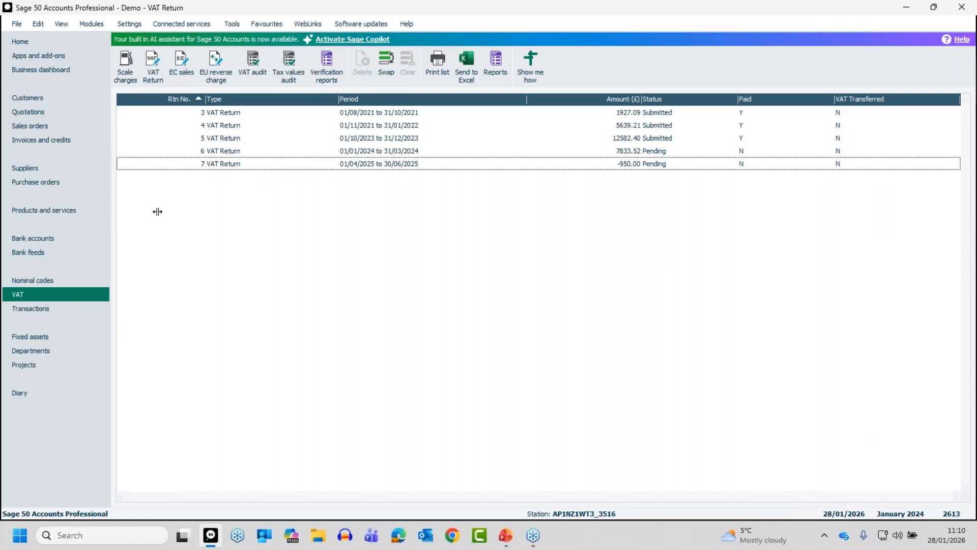
Step: Start a new VAT Return and request a company backup of the data files with the filename Pre VAT Return
click(153, 60)
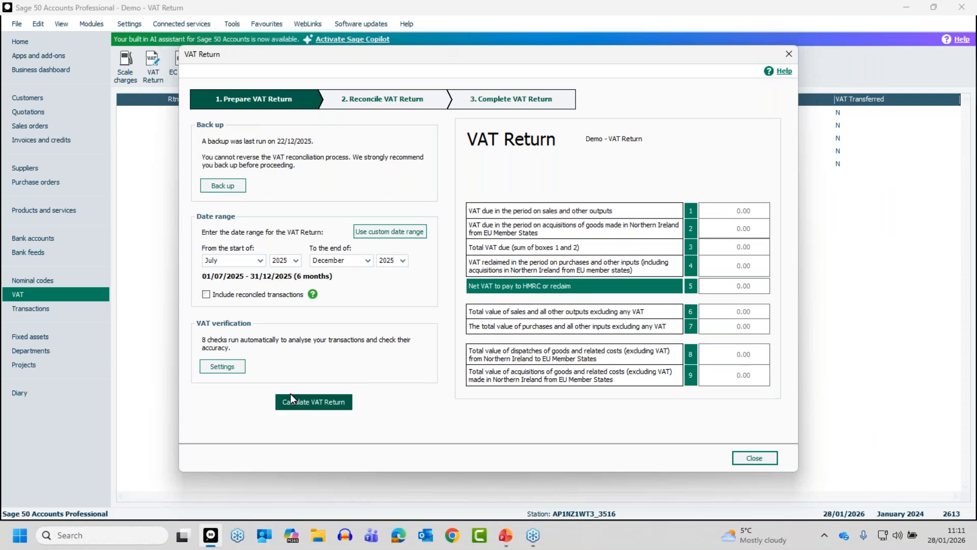
click(224, 185)
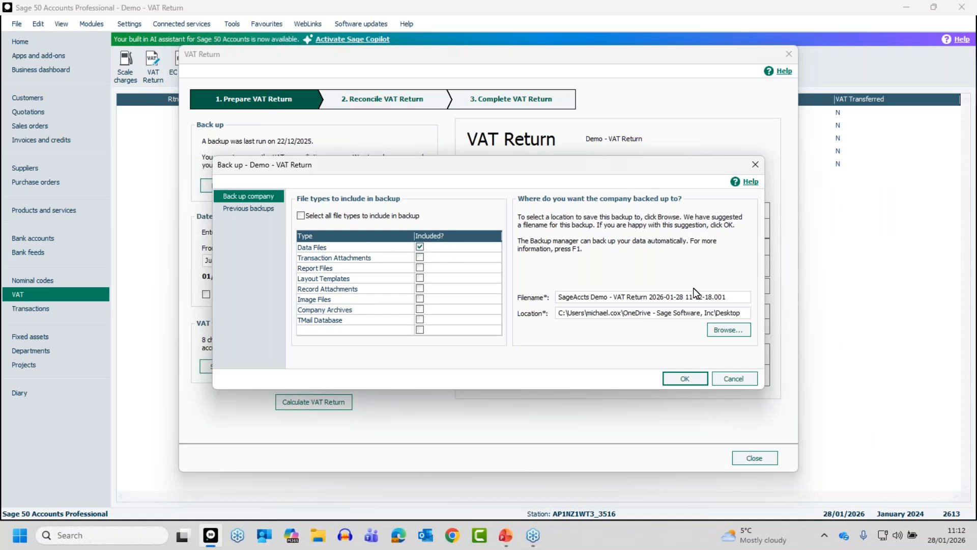
drag(738, 295, 540, 294)
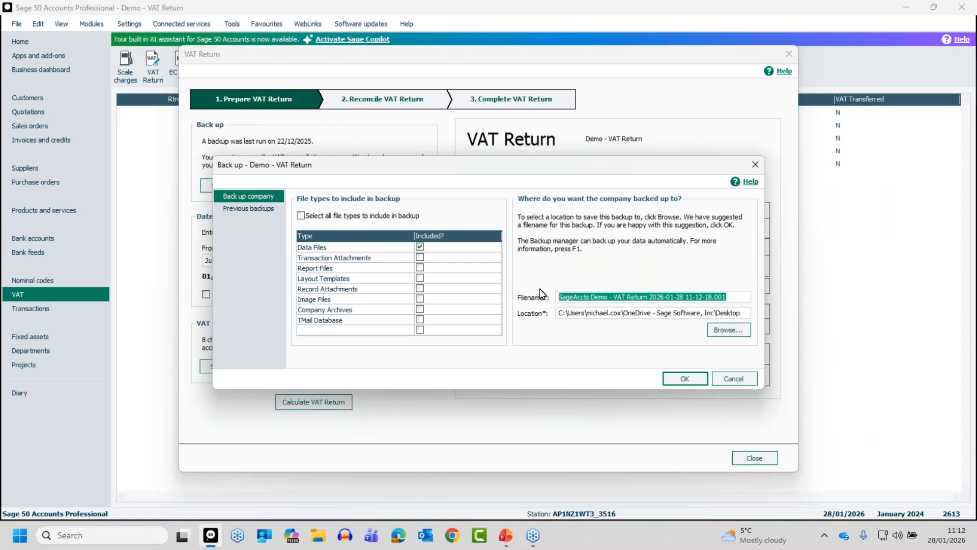
text(Pre vAt)
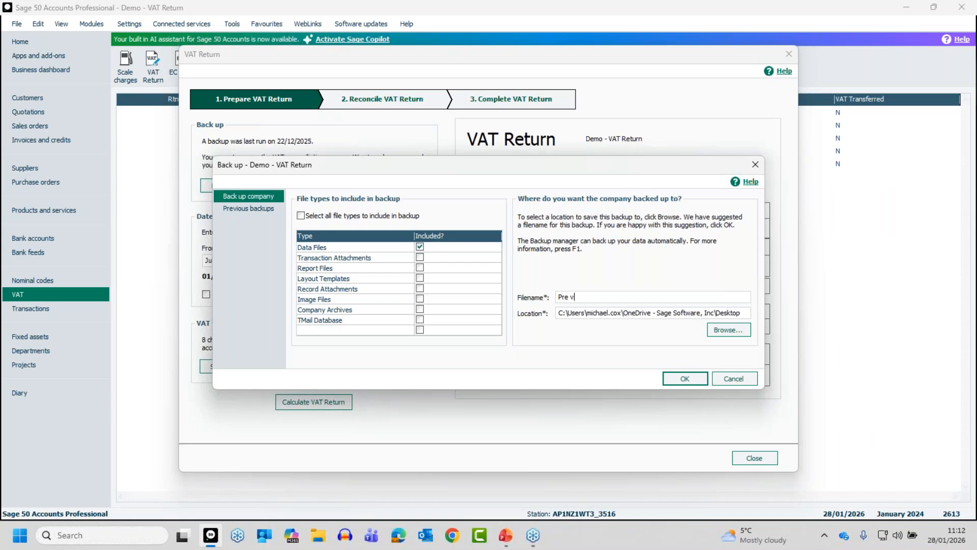
key(BackSpace)
key(BackSpace)
key(BackSpace)
key(BackSpace)
text(VAT Retur)
click(683, 378)
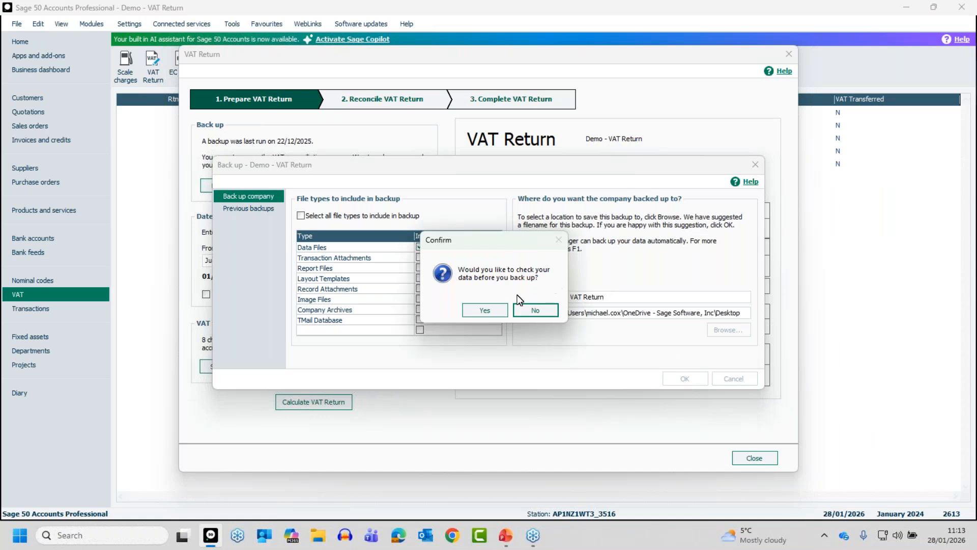
Step: Check the data before the backup, review the Dated in future comments, and complete the backup
click(484, 310)
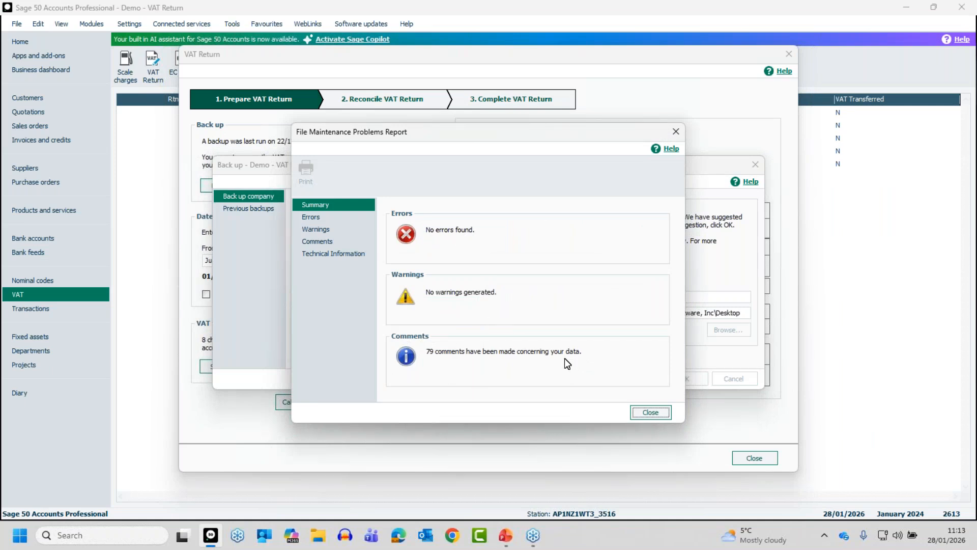
click(324, 240)
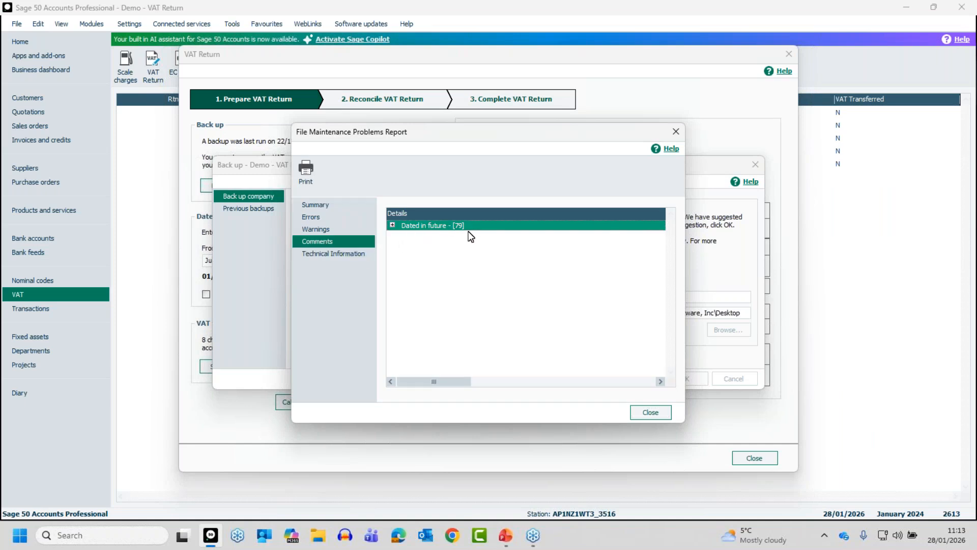
click(392, 225)
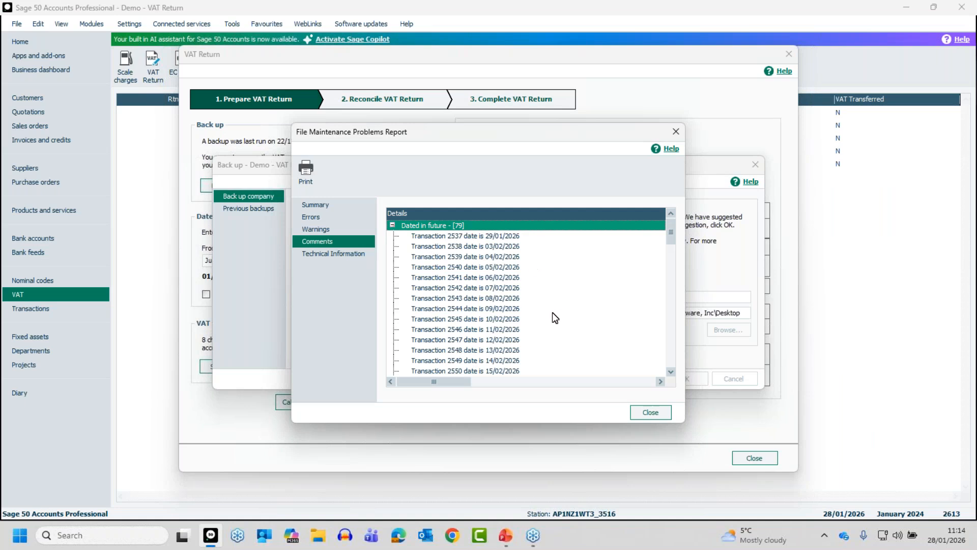
click(392, 225)
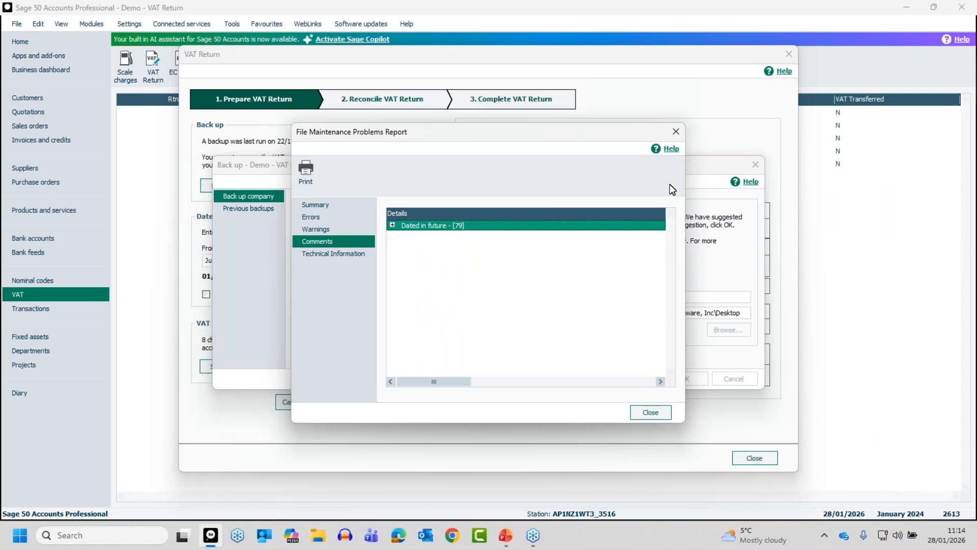
click(652, 412)
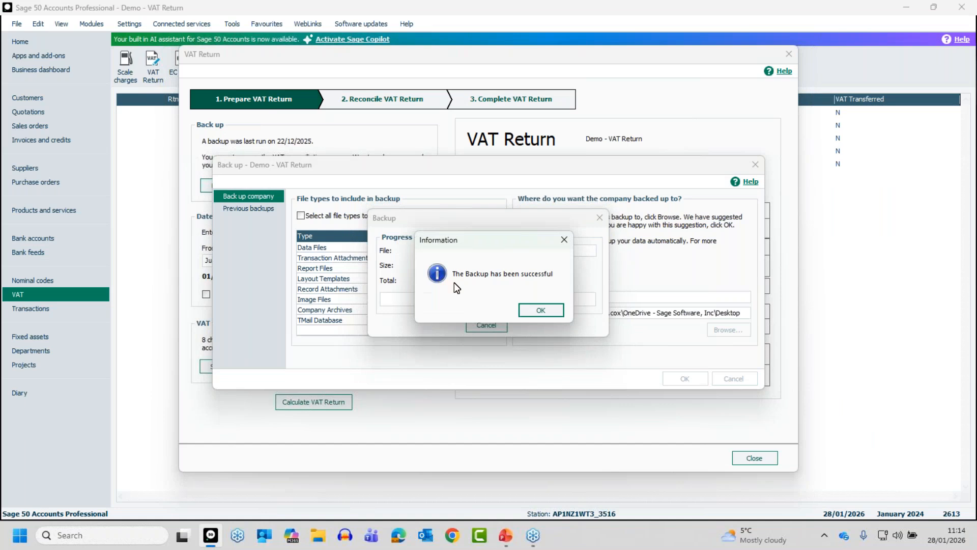
click(541, 310)
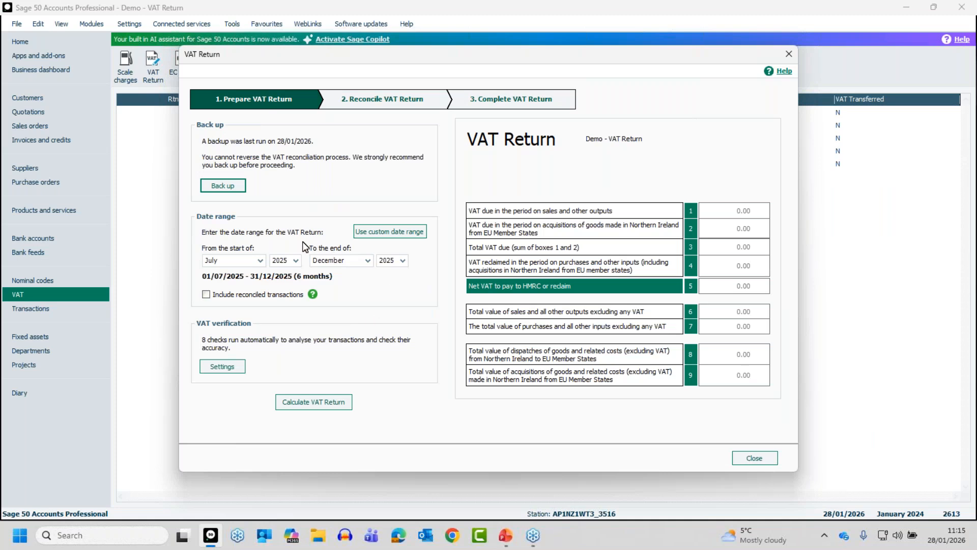
Step: Set the VAT Return period to start in October 2025, view the custom date range option and return to whole months
click(260, 261)
click(235, 300)
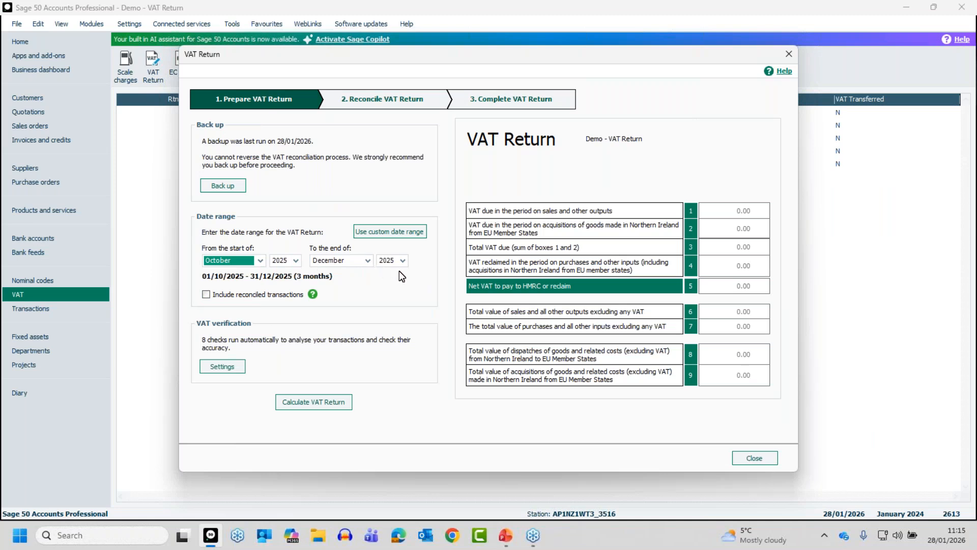
click(397, 233)
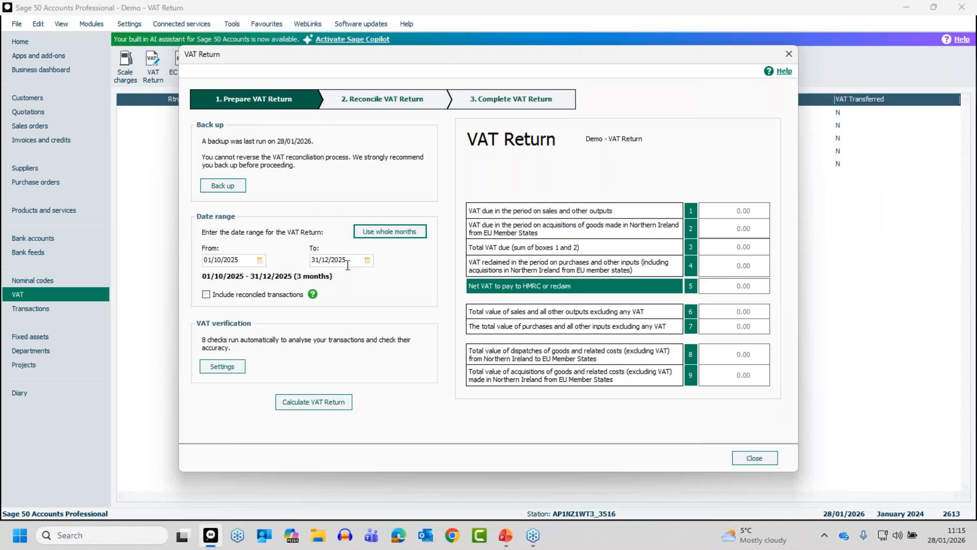
click(380, 230)
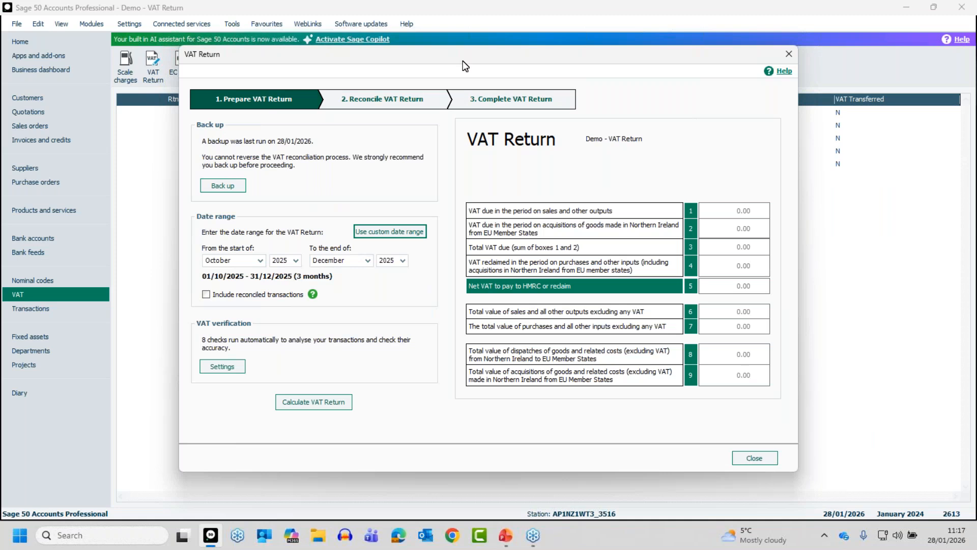
drag(463, 64, 432, 245)
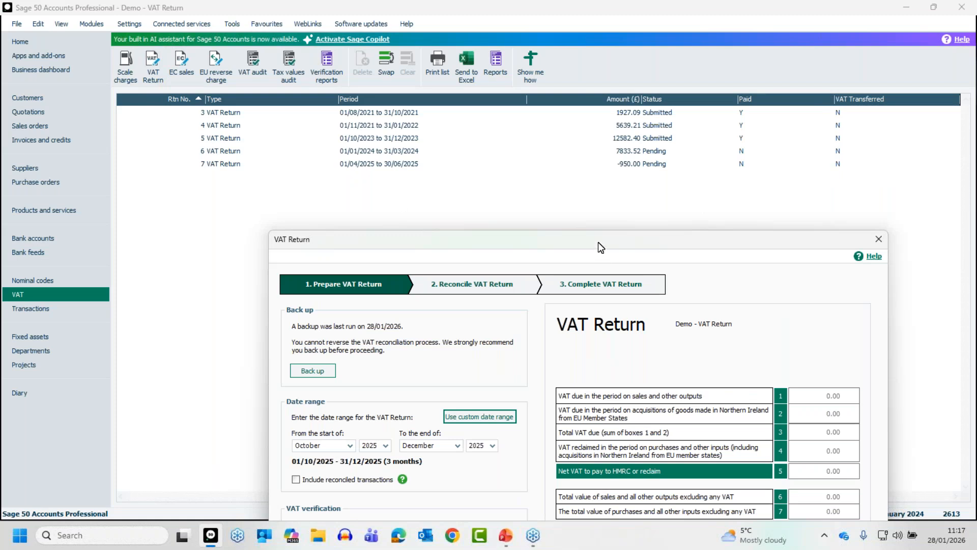
drag(598, 242, 527, 46)
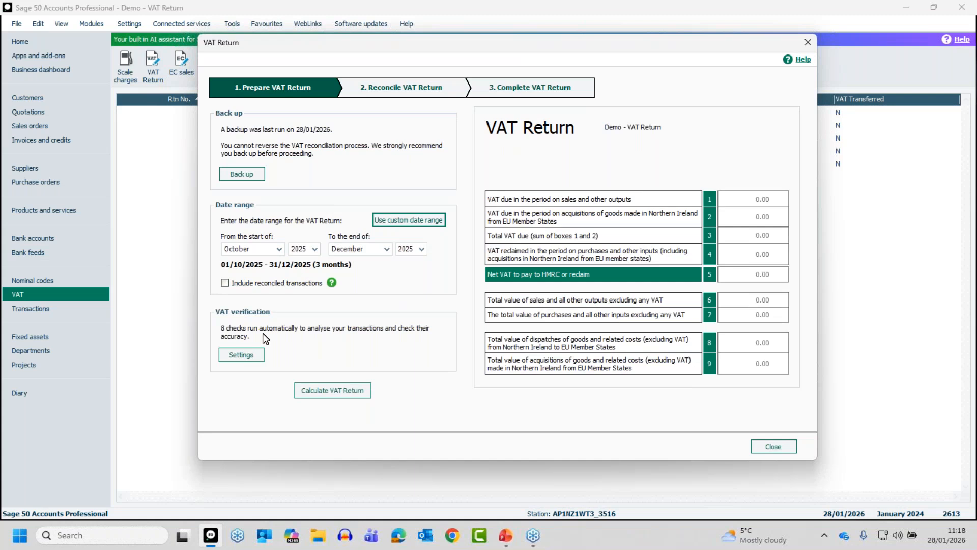
Step: Review the VAT verification checks and the list of tax codes, keep all checks enabled, and accept the settings
click(242, 357)
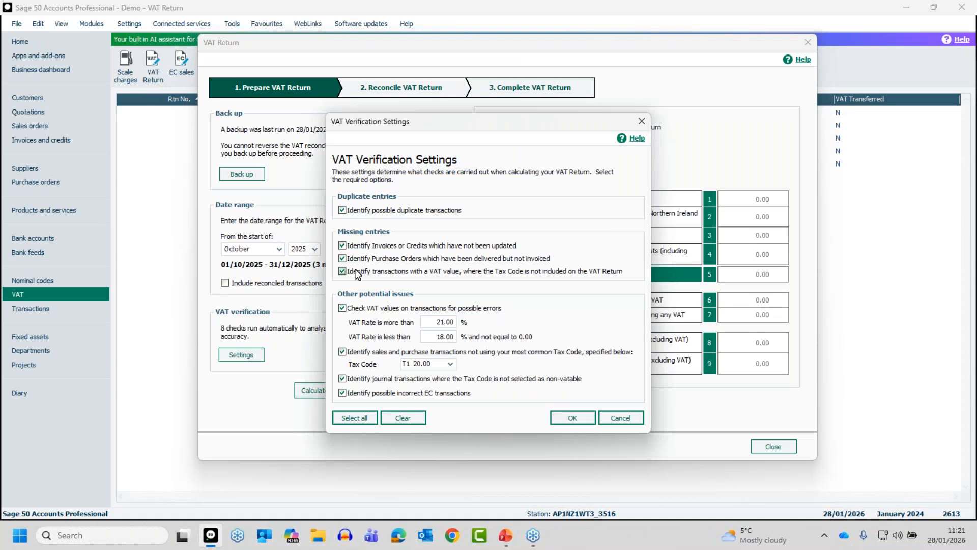
click(494, 268)
key(alt+Tab)
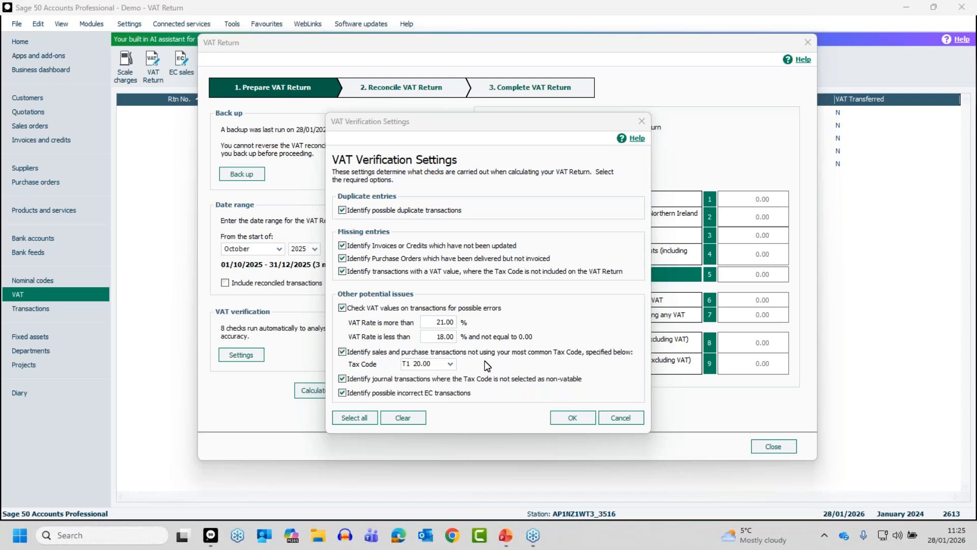
click(451, 363)
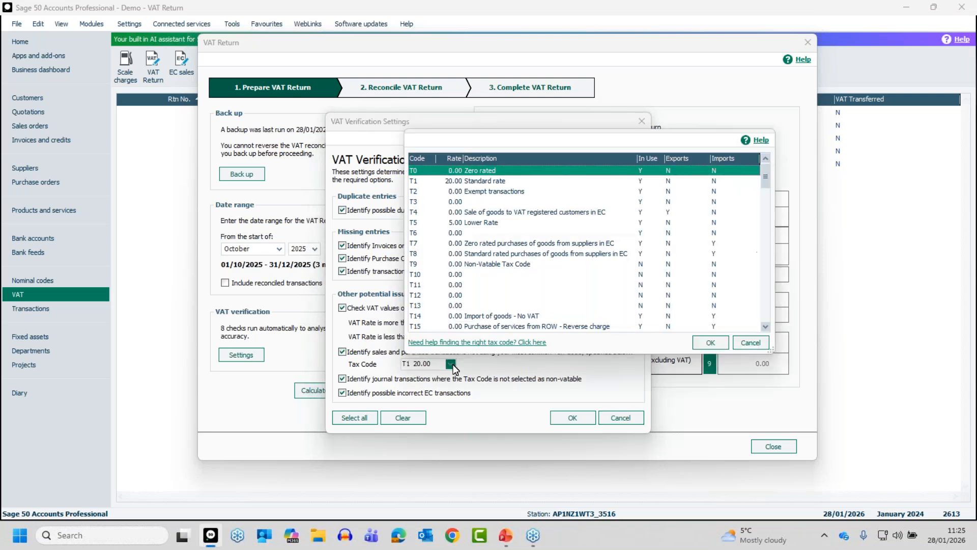
click(750, 342)
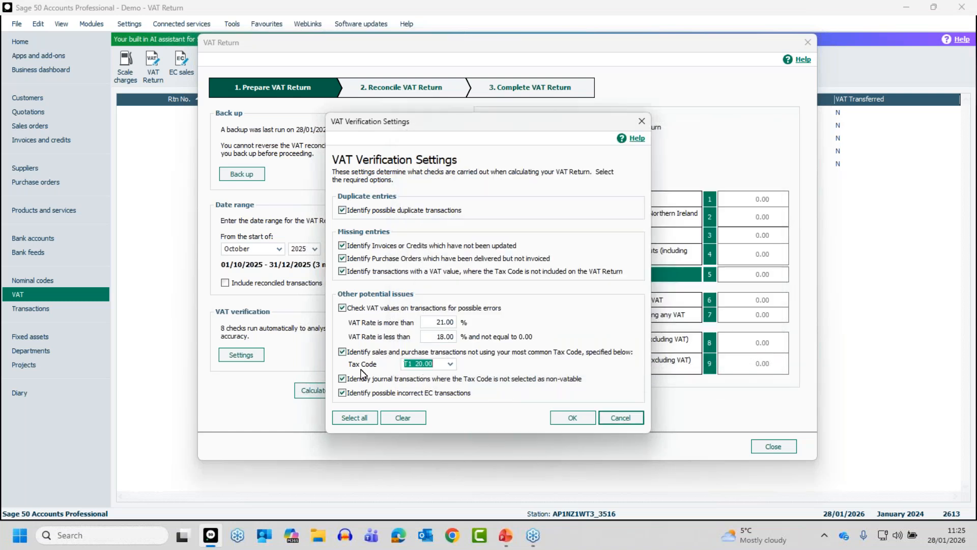
click(576, 379)
click(344, 379)
click(561, 394)
click(570, 416)
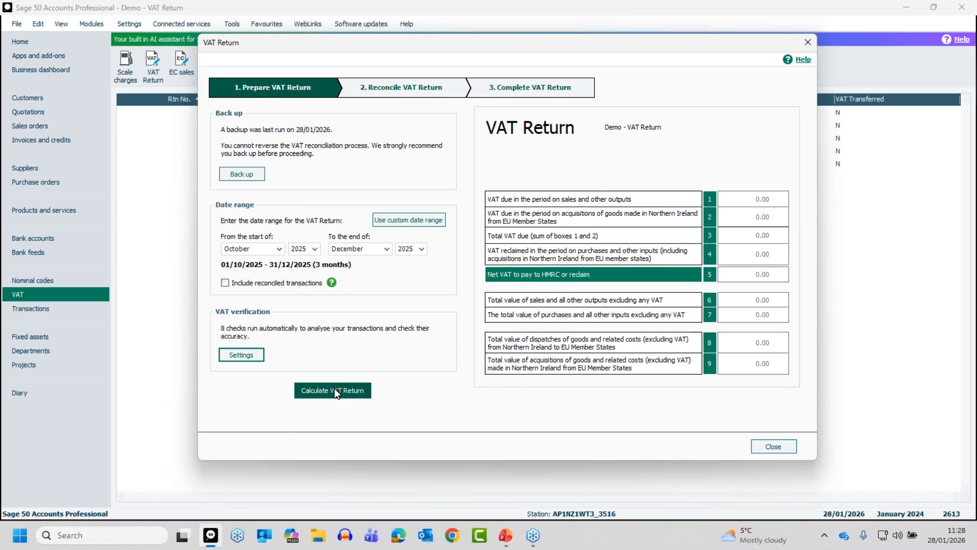
Step: Calculate the VAT Return and include the earlier unreconciled transactions dated before 01/10/2025
click(344, 396)
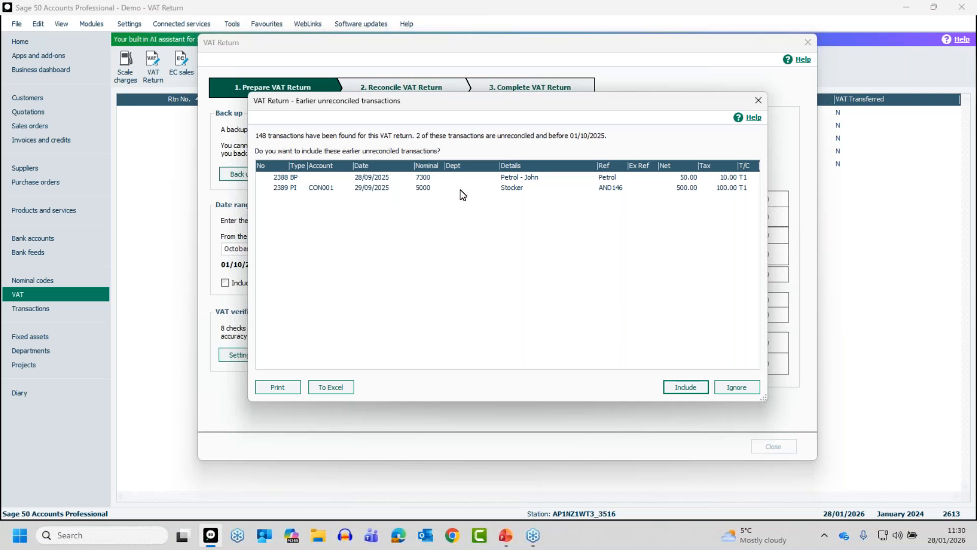
click(294, 178)
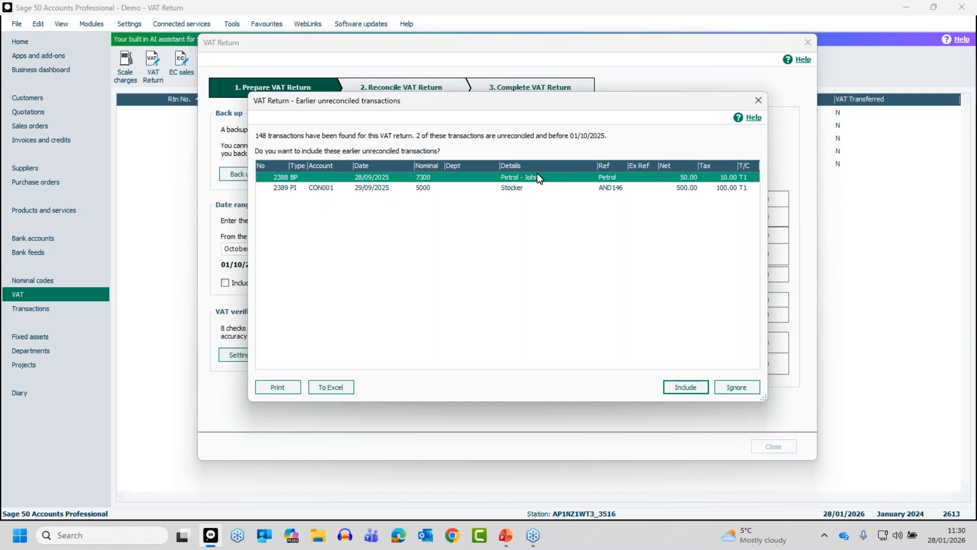
click(366, 188)
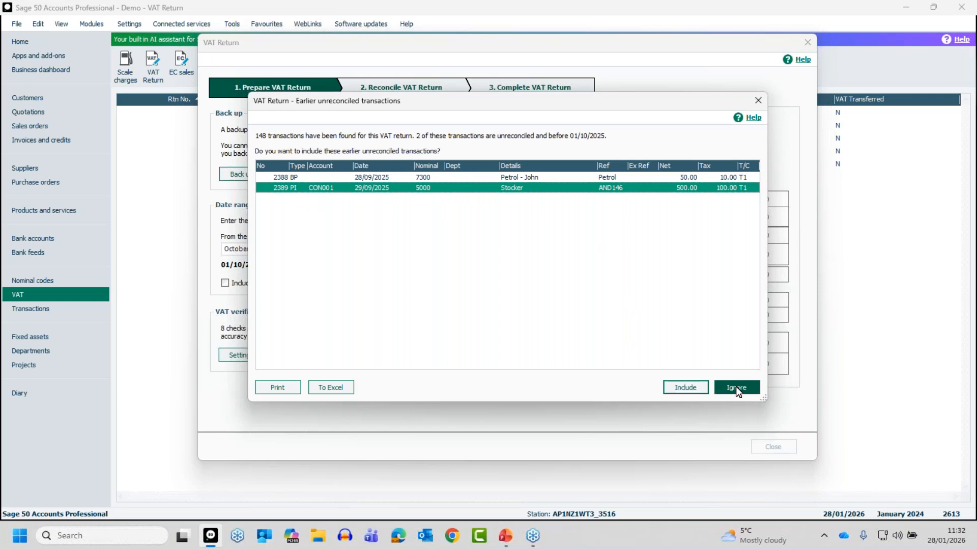
click(514, 177)
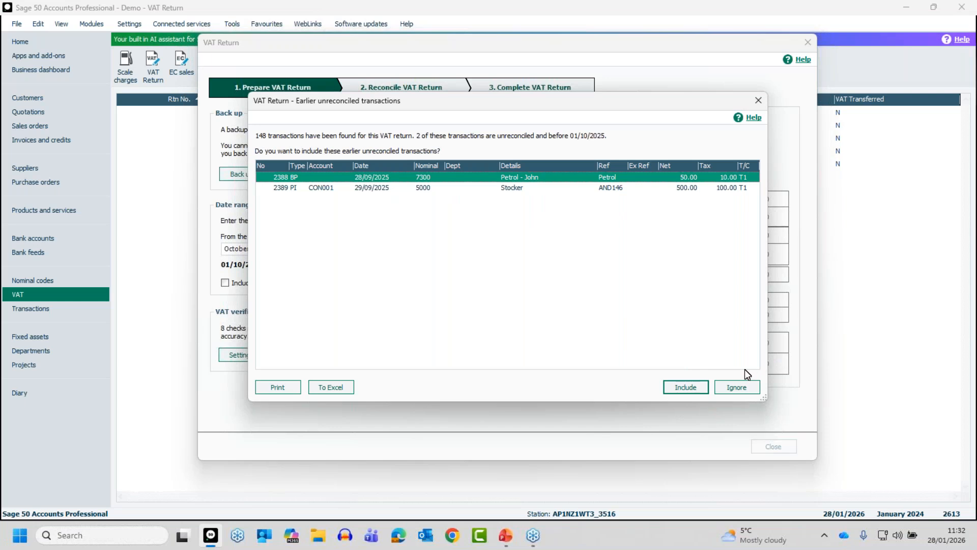
click(685, 386)
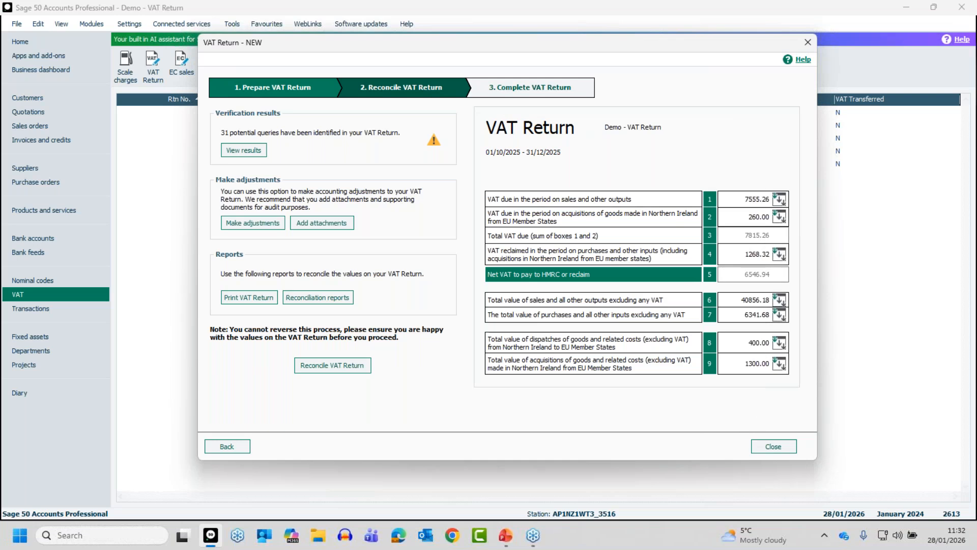
Step: Examine the verification results for invoices or credits not updated and for transactions not using the most common tax code
key(alt+Tab)
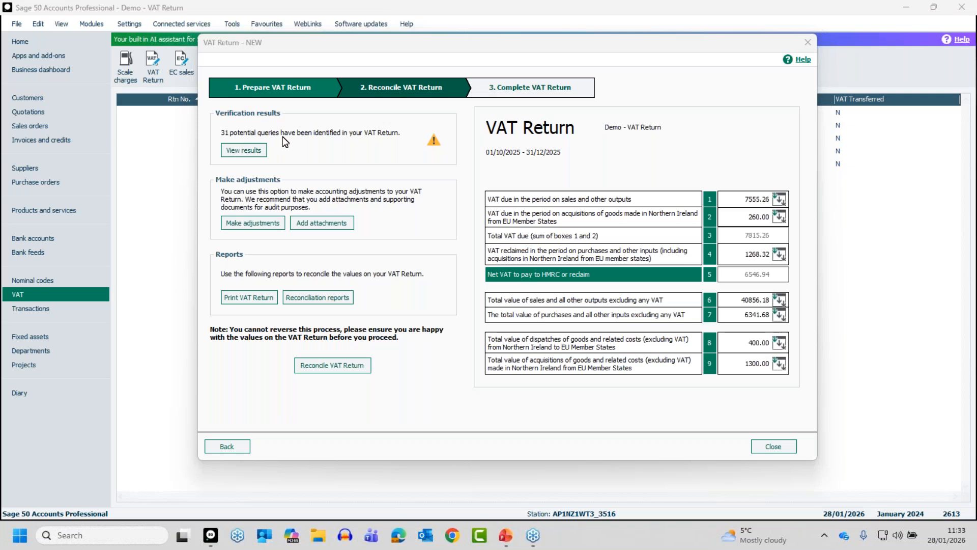
click(238, 151)
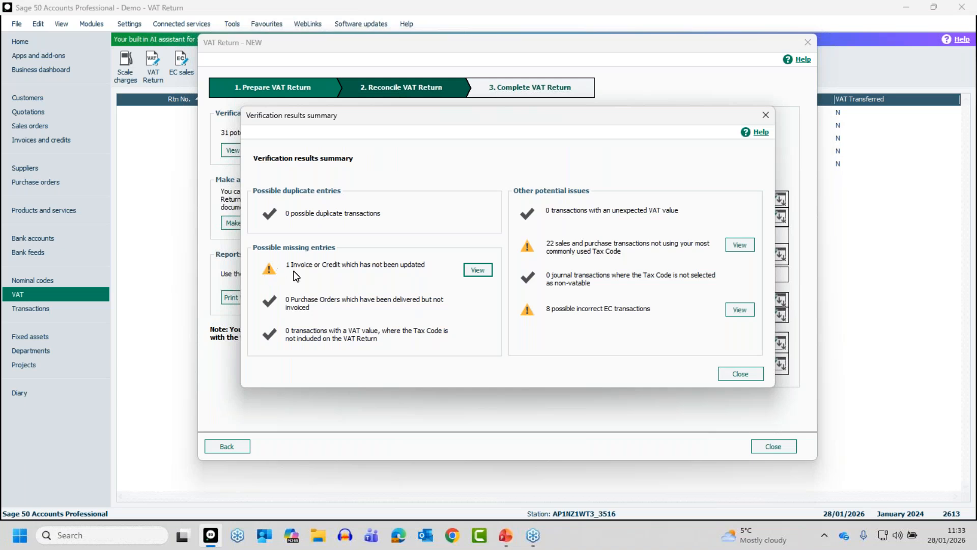
click(480, 274)
click(476, 274)
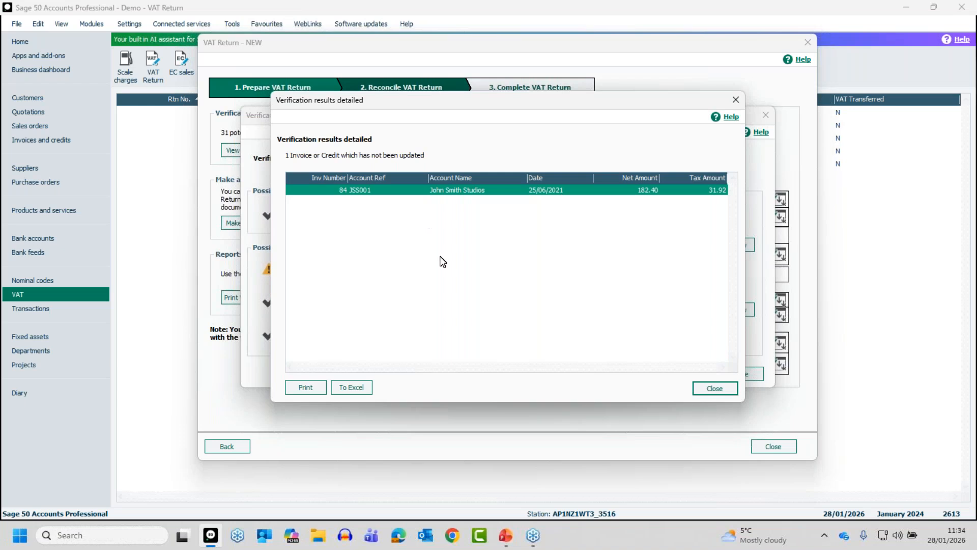
click(715, 388)
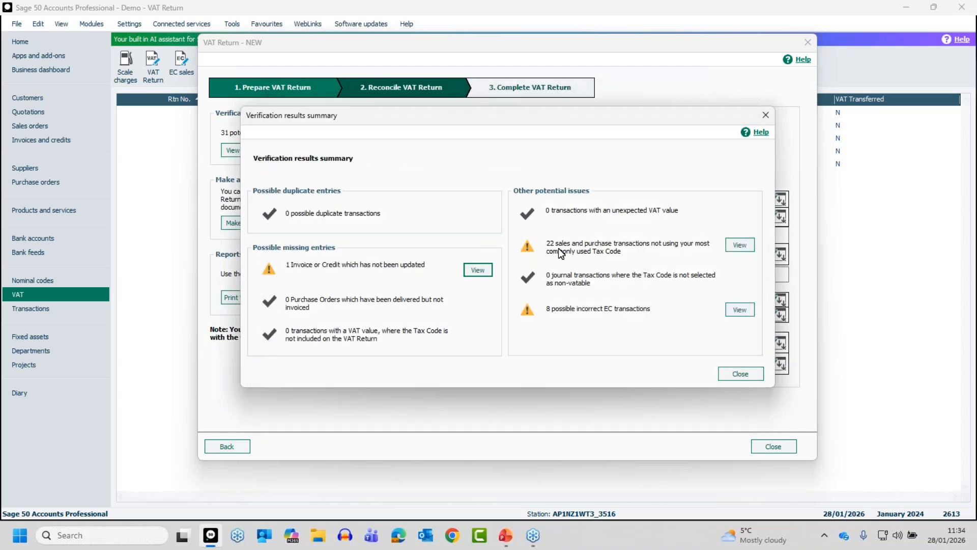
click(740, 244)
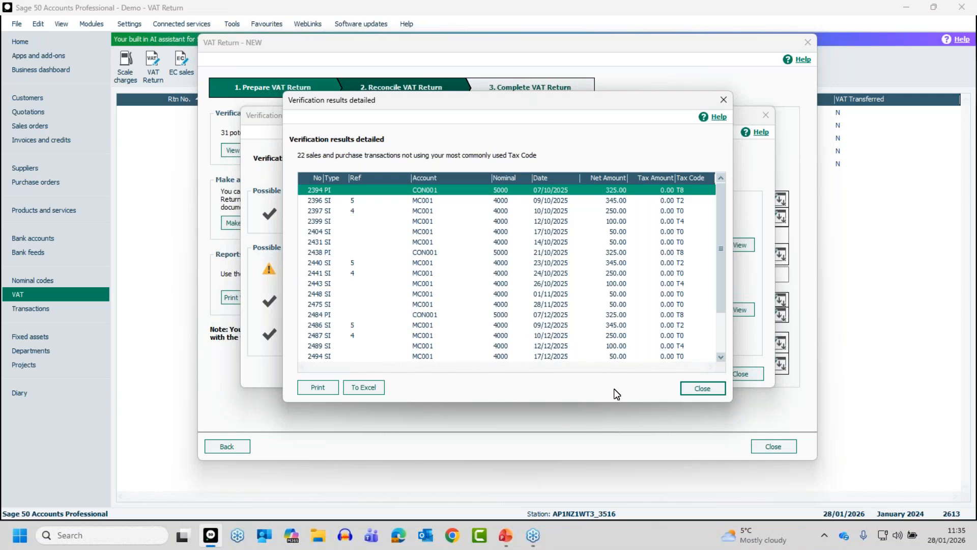
Step: Close the verification results and view the manual adjustment form for box 1, leaving it without an adjustment
click(702, 389)
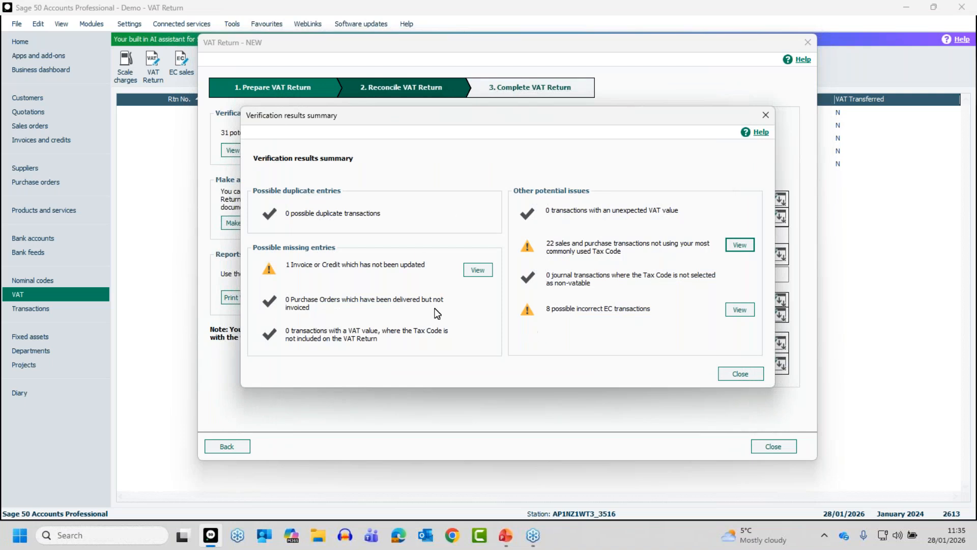
click(744, 375)
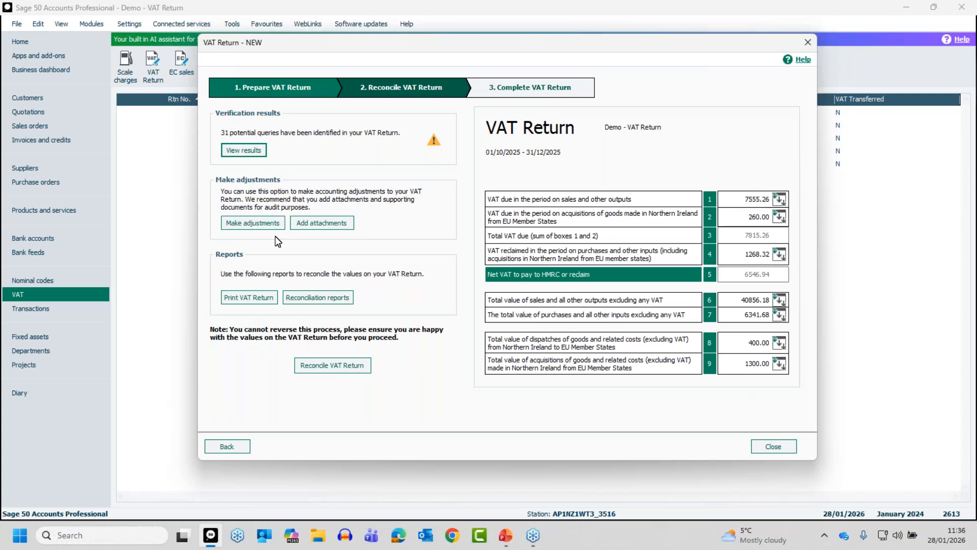
click(253, 223)
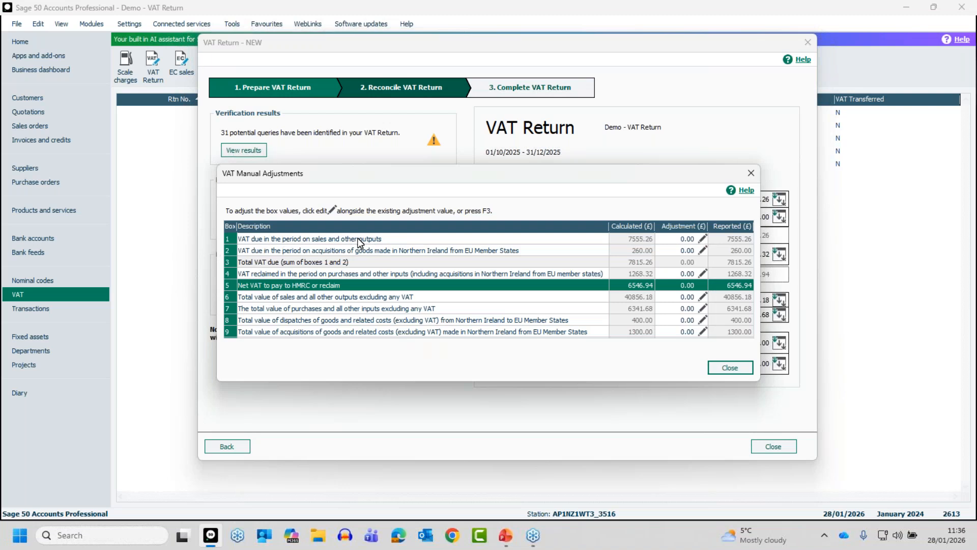
click(702, 237)
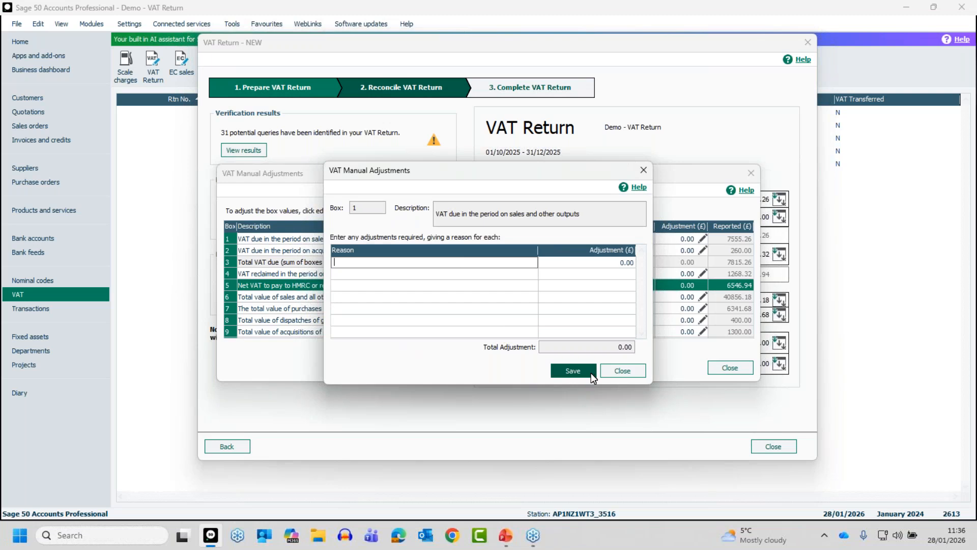
click(611, 370)
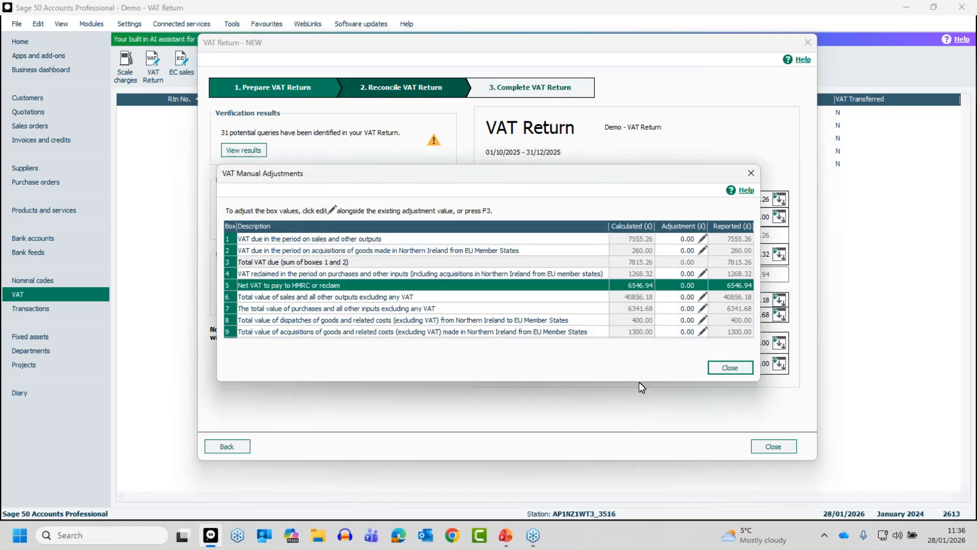
click(731, 367)
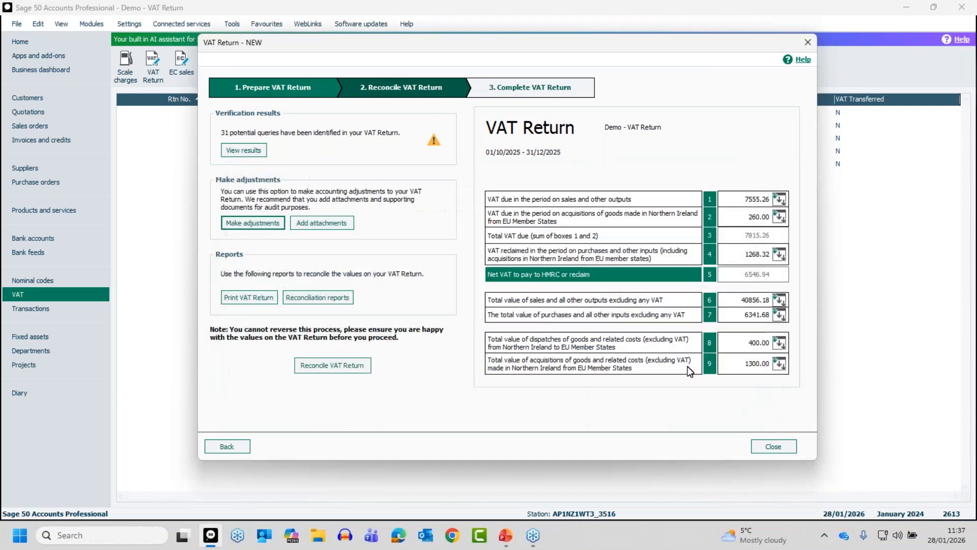
Step: View the options for attaching supporting documents to the VAT Return, and leave without attaching a file
click(321, 224)
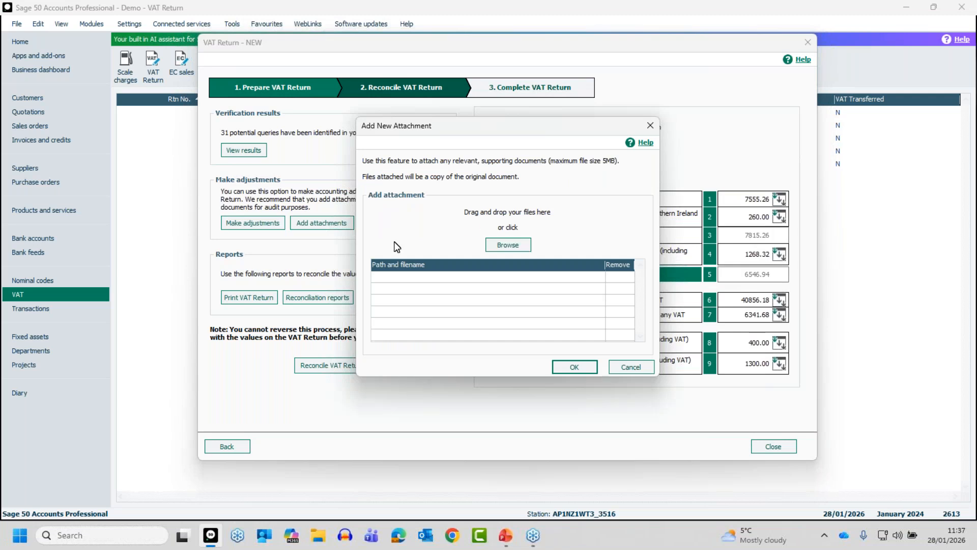
click(516, 240)
click(630, 367)
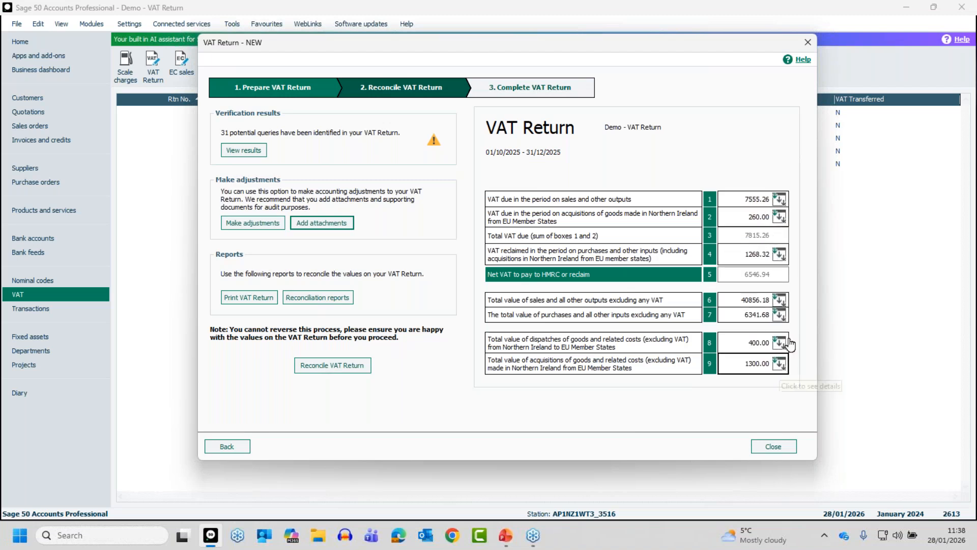
Step: Examine the breakdown of box 1, VAT due on sales, including the transactions behind the T1 receipts, and return to the VAT Return
click(777, 200)
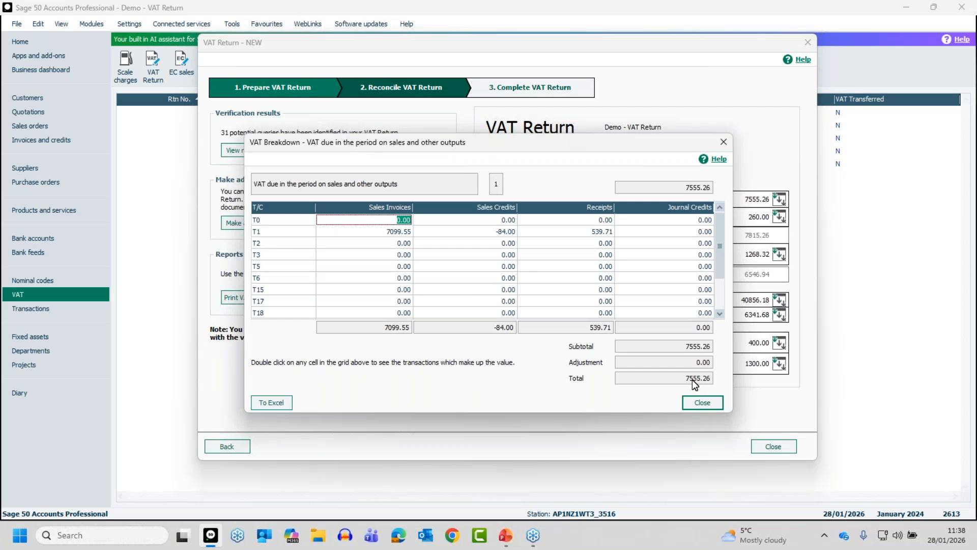
click(582, 231)
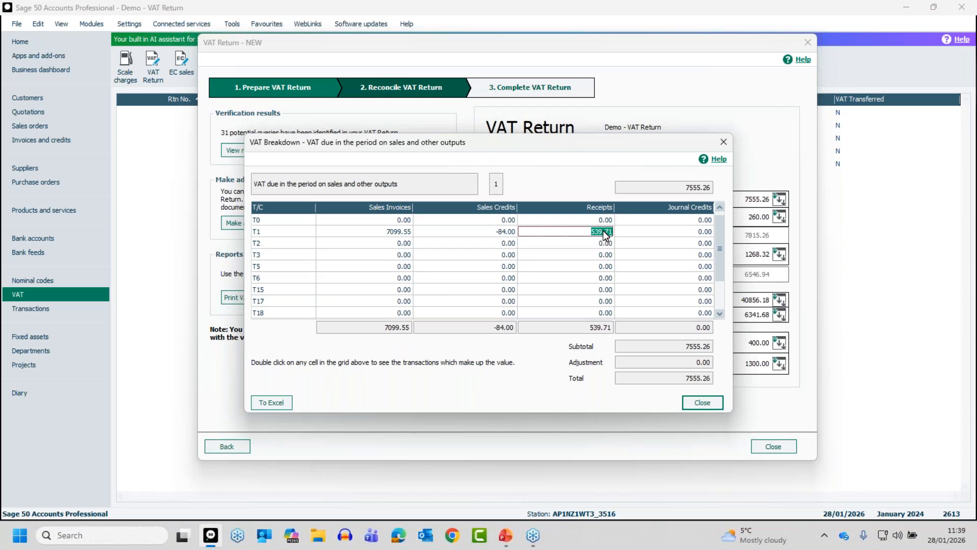
double_click(604, 231)
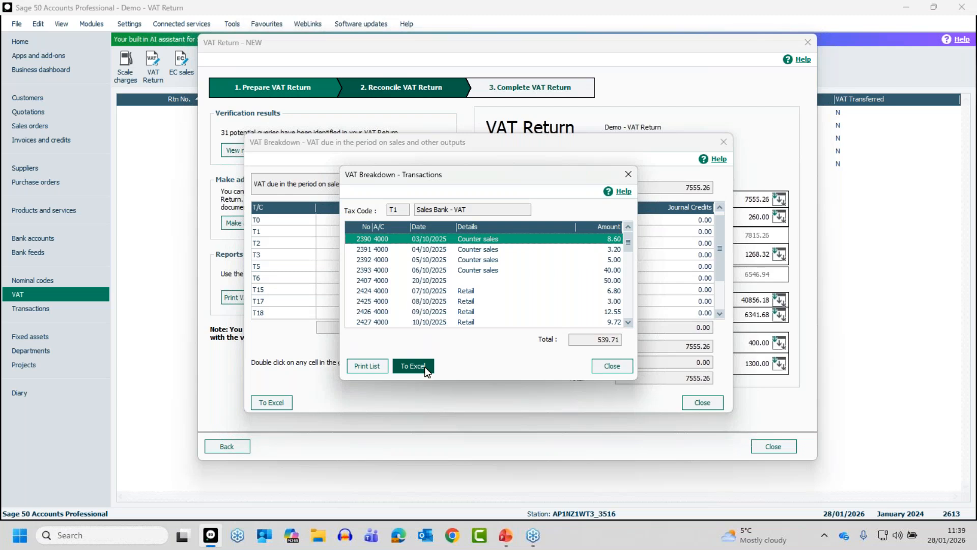
click(610, 362)
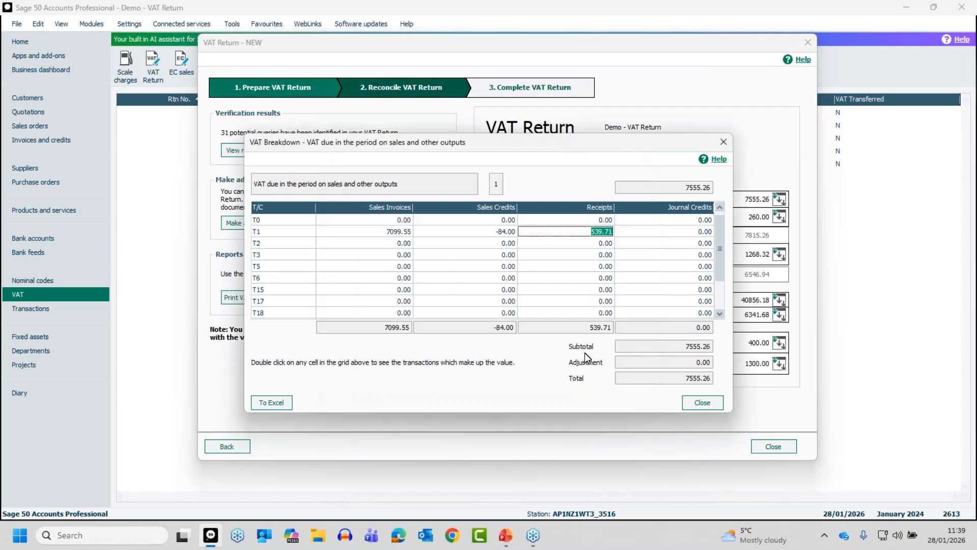
click(688, 401)
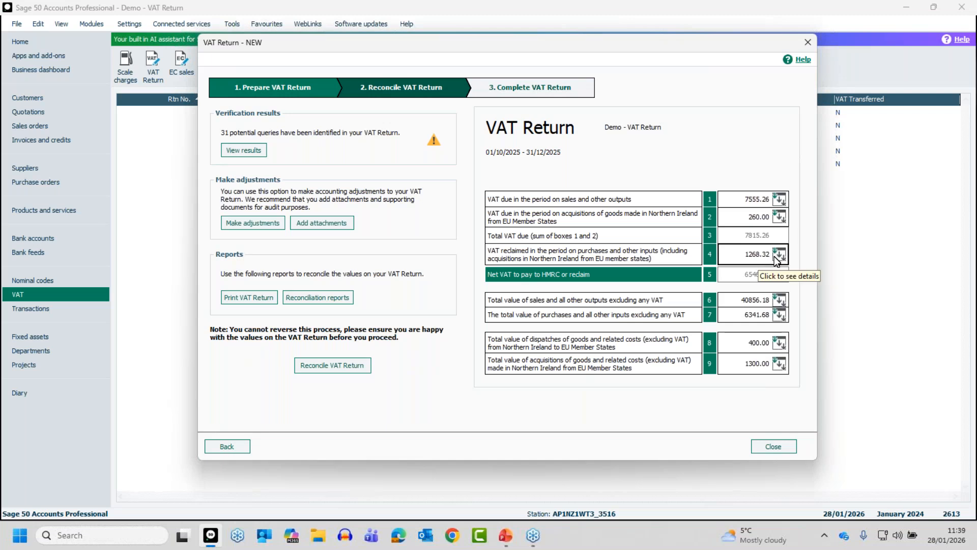
Step: Examine the breakdown of box 6, total sales excluding VAT, including the transactions behind the T4 sales invoices, and close it
click(779, 301)
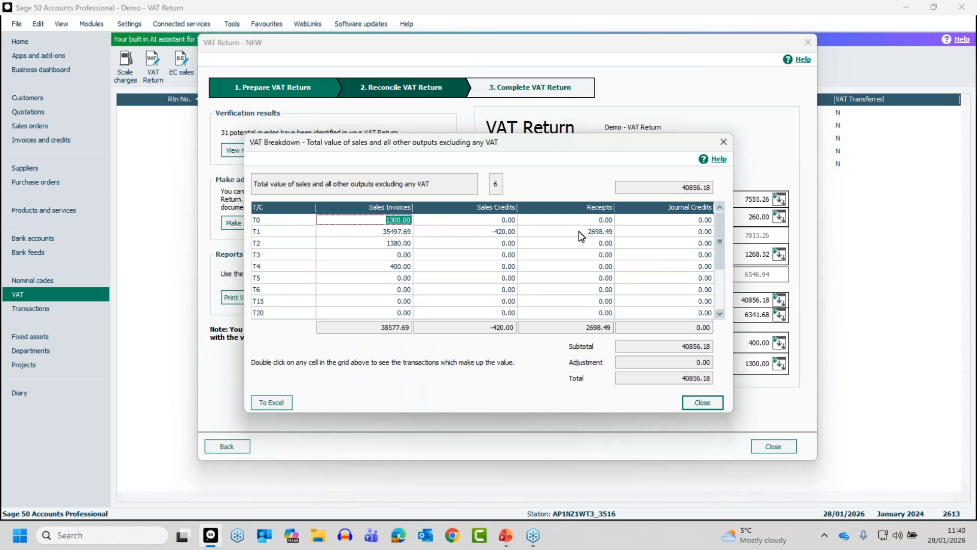
click(399, 266)
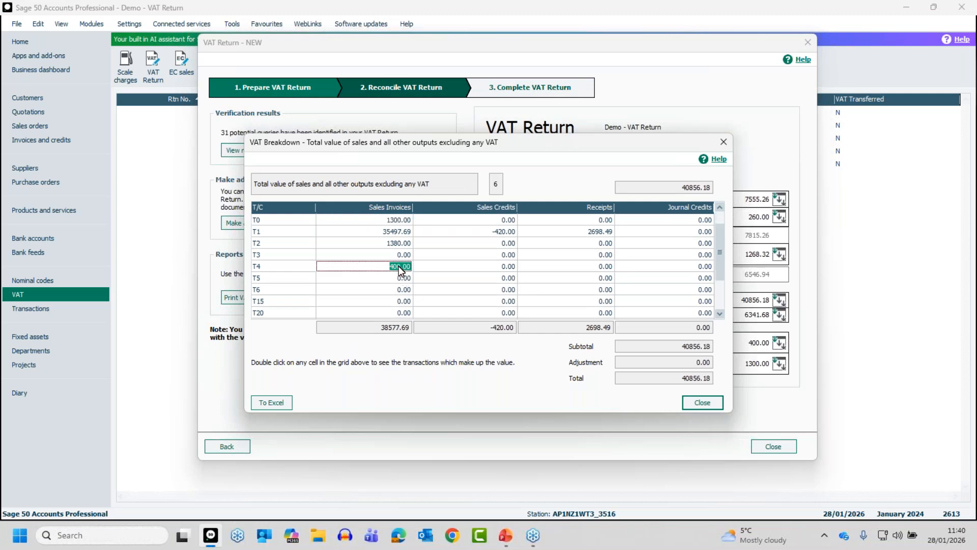
double_click(399, 266)
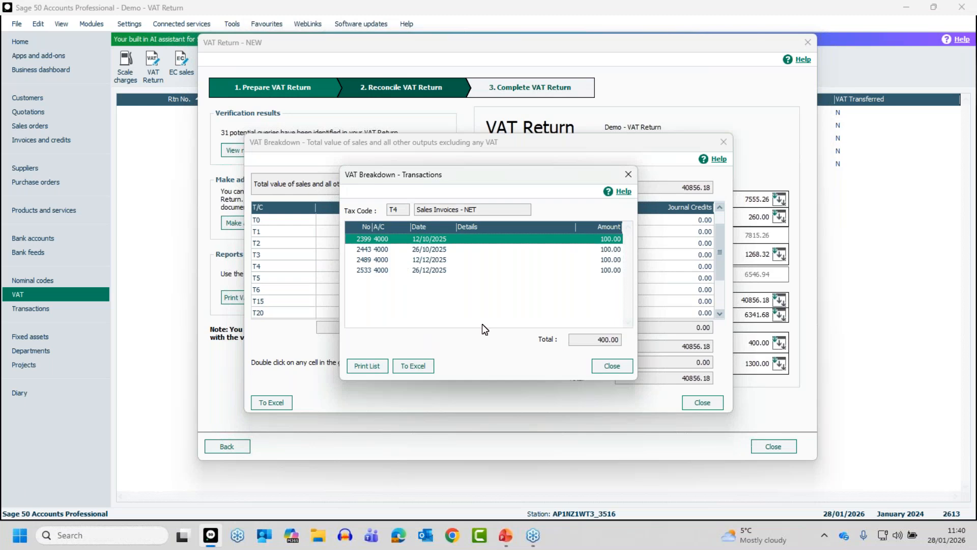
click(612, 366)
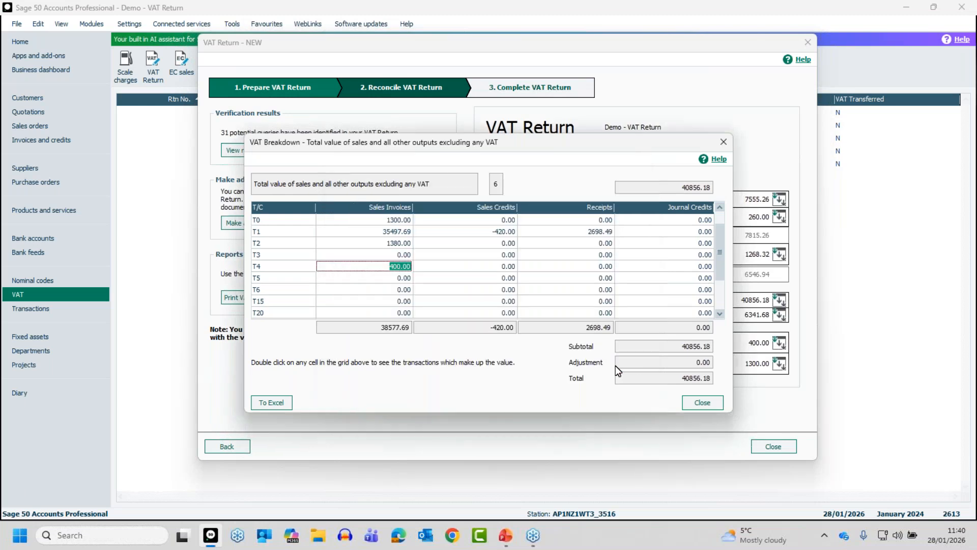
click(696, 402)
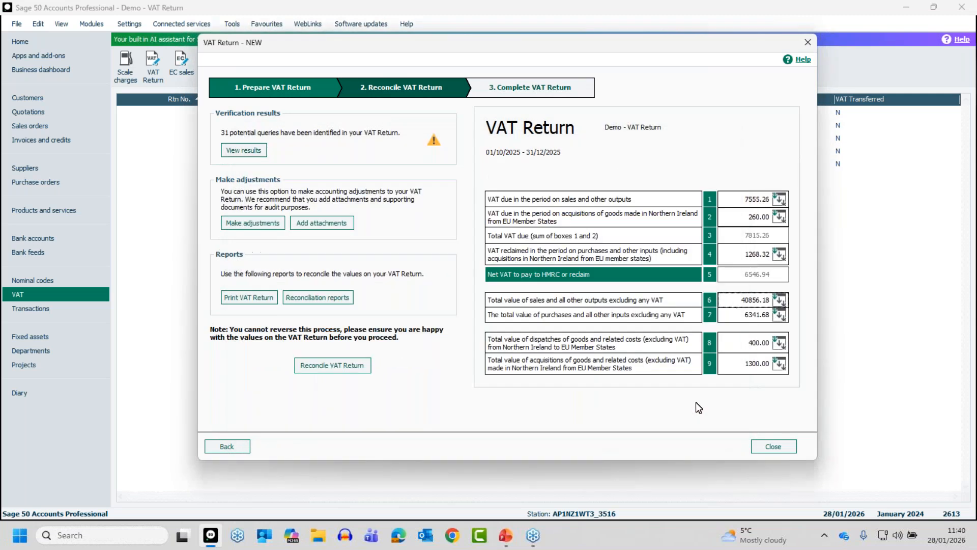
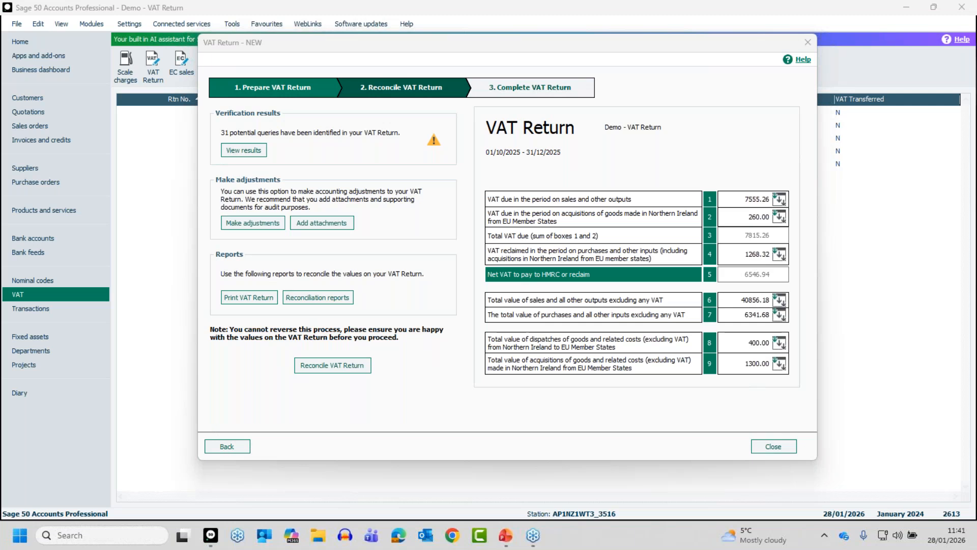
Step: Examine the breakdown of box 4, VAT reclaimed on purchases and other inputs, and return to the VAT Return
click(779, 254)
click(780, 256)
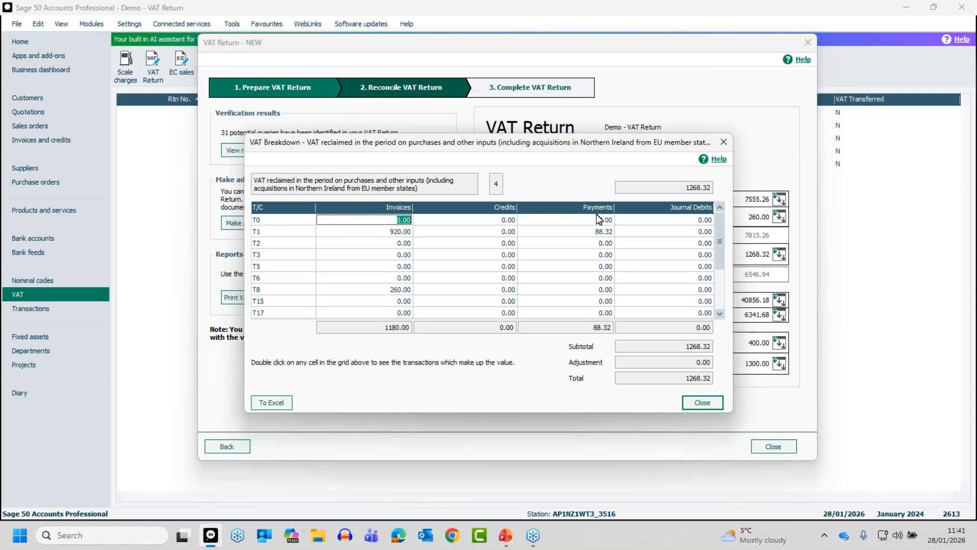
click(700, 404)
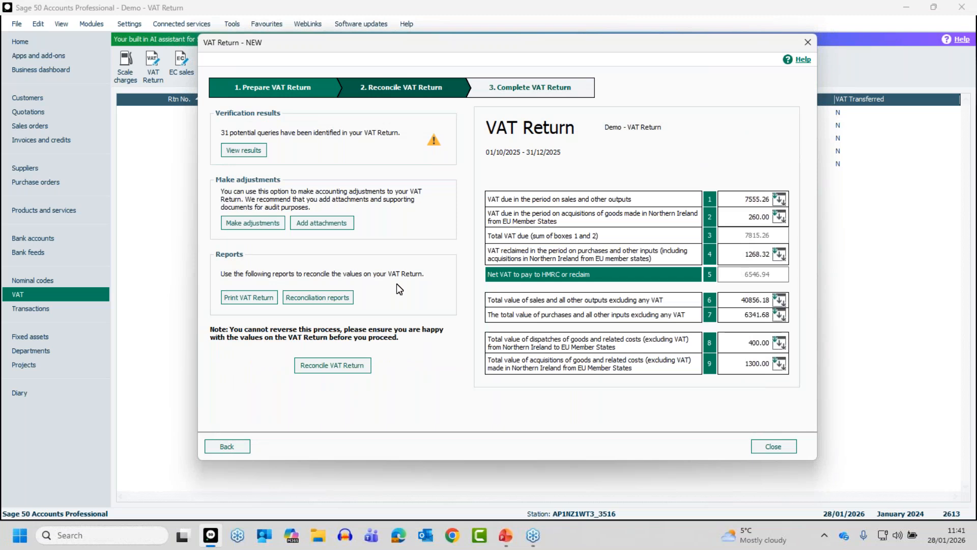
Step: Look through the Standard VAT reconciliation reports available for Bank and Customers, and return to the VAT Return
click(308, 299)
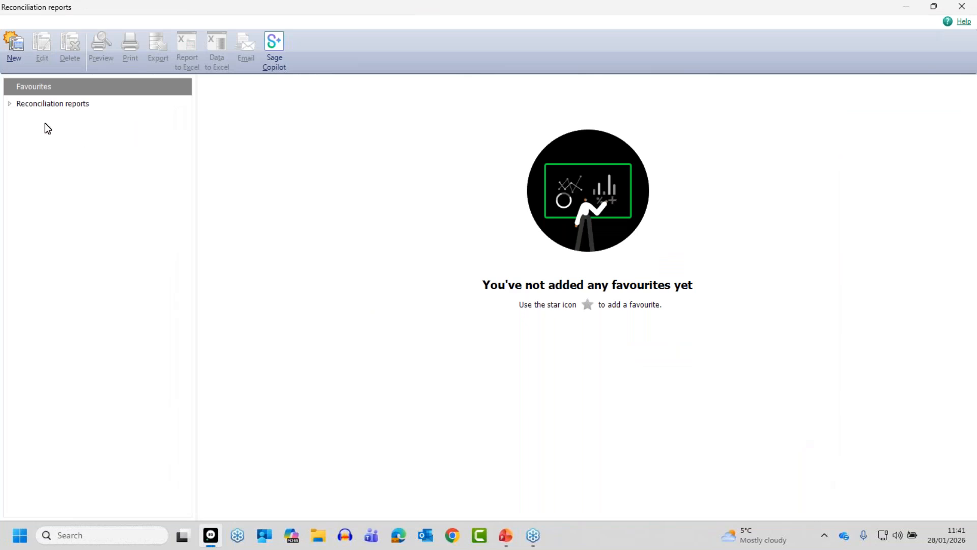
click(10, 104)
click(21, 120)
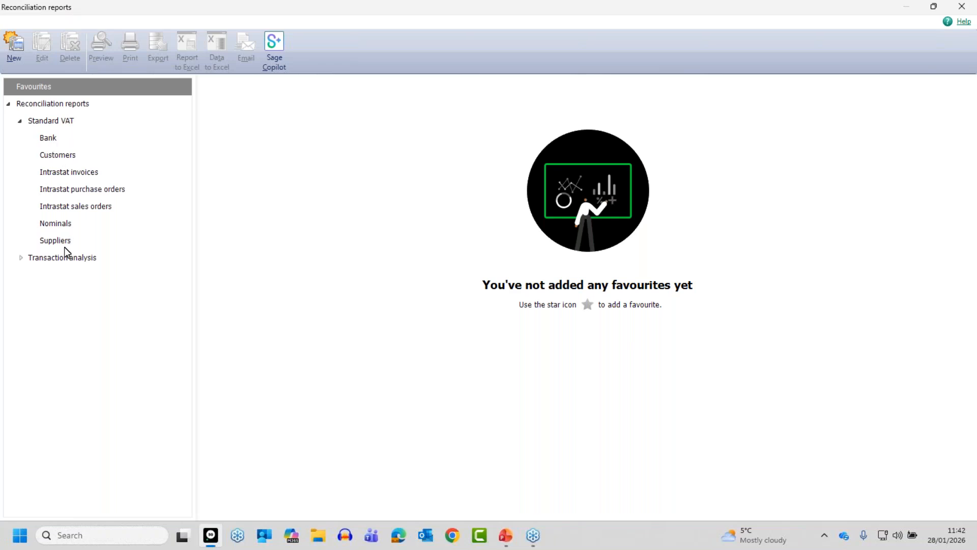
click(51, 139)
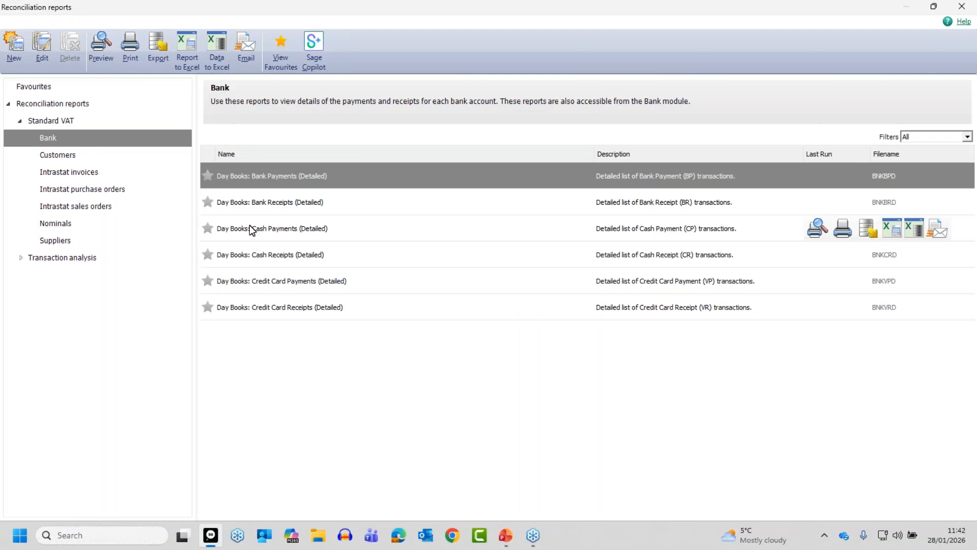
click(59, 152)
mouse_move(295, 189)
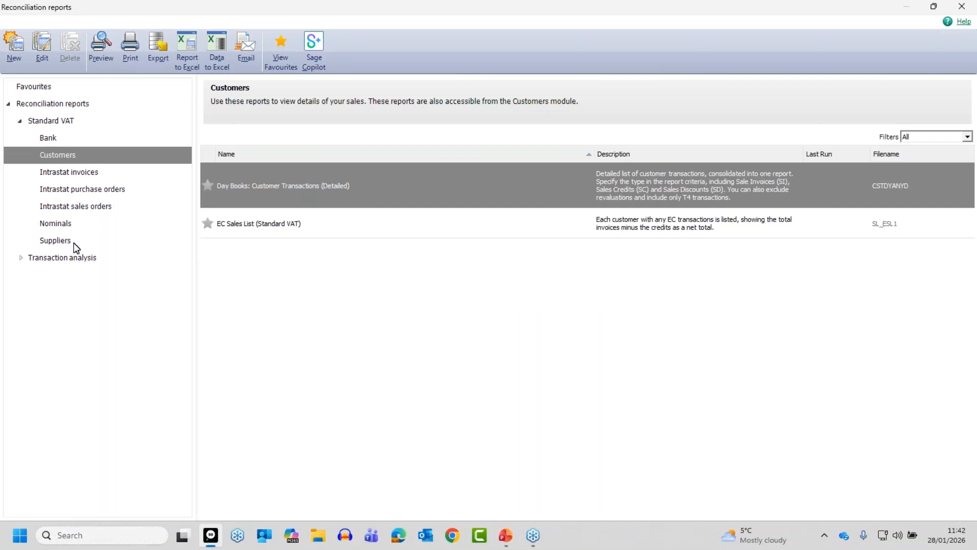
click(959, 8)
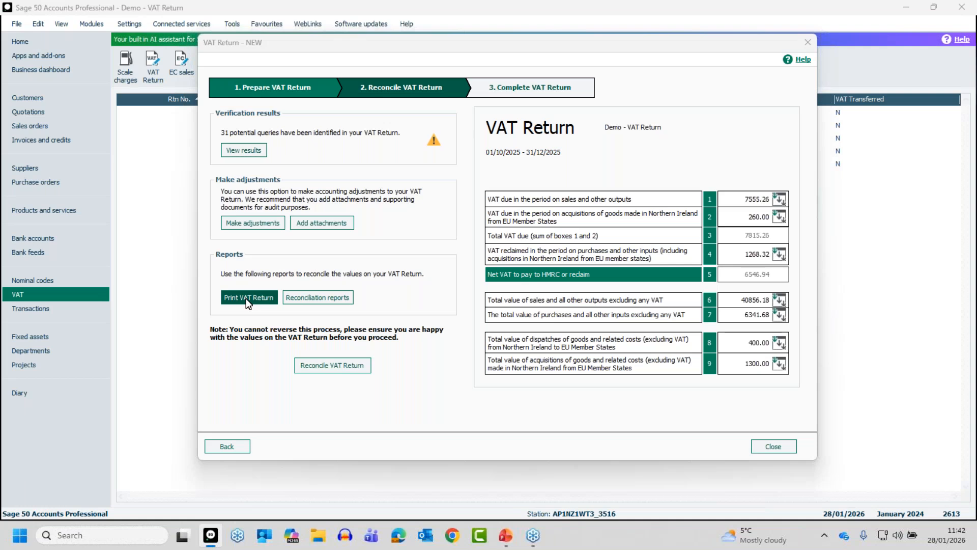
Step: Preview the VAT Return together with the summary, detailed, earlier unreconciled transactions and detailed-by-department reports, covering departments 0 to 999
click(246, 298)
click(424, 261)
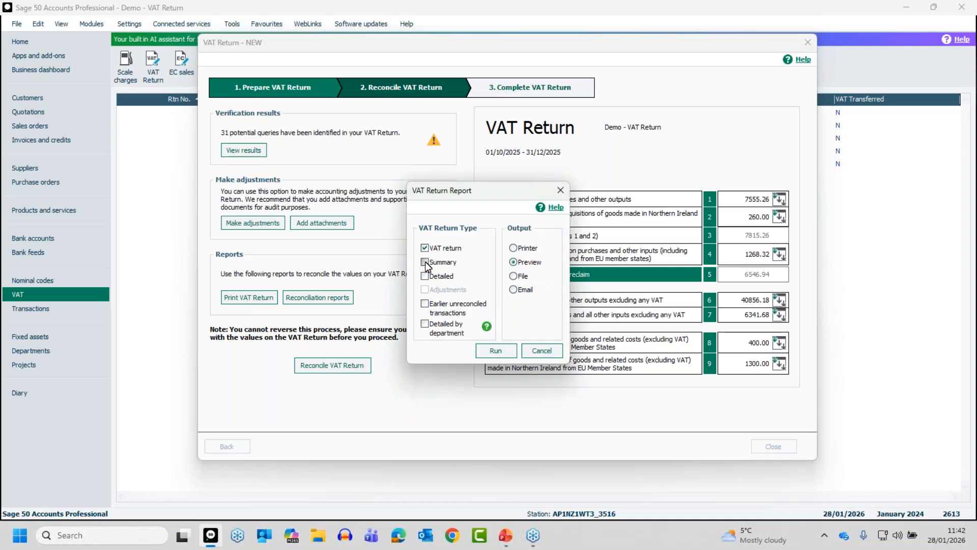
click(424, 304)
click(424, 324)
click(490, 350)
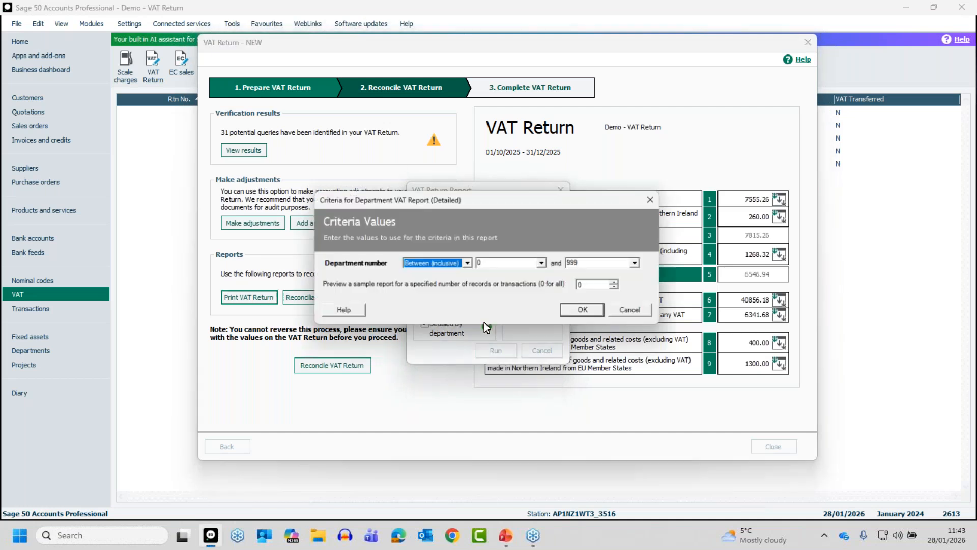
click(586, 310)
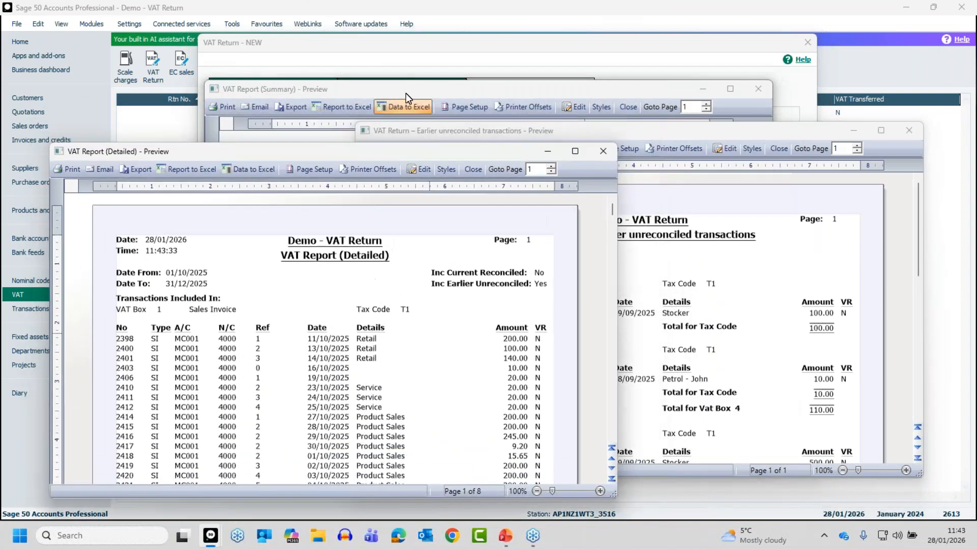
Step: Examine the VAT Return report preview at full size, including the transaction number analysis and box values, and close it
drag(405, 94, 495, 116)
click(463, 91)
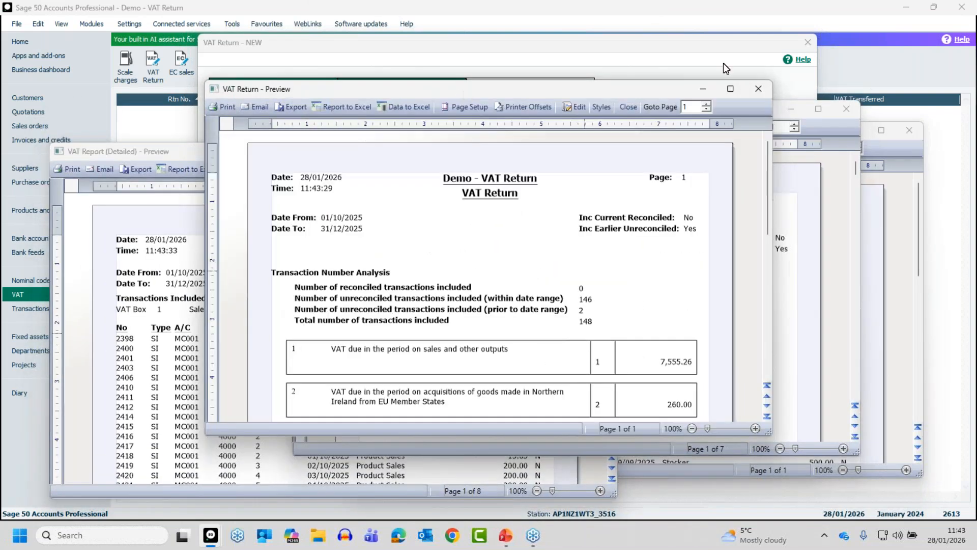
click(731, 90)
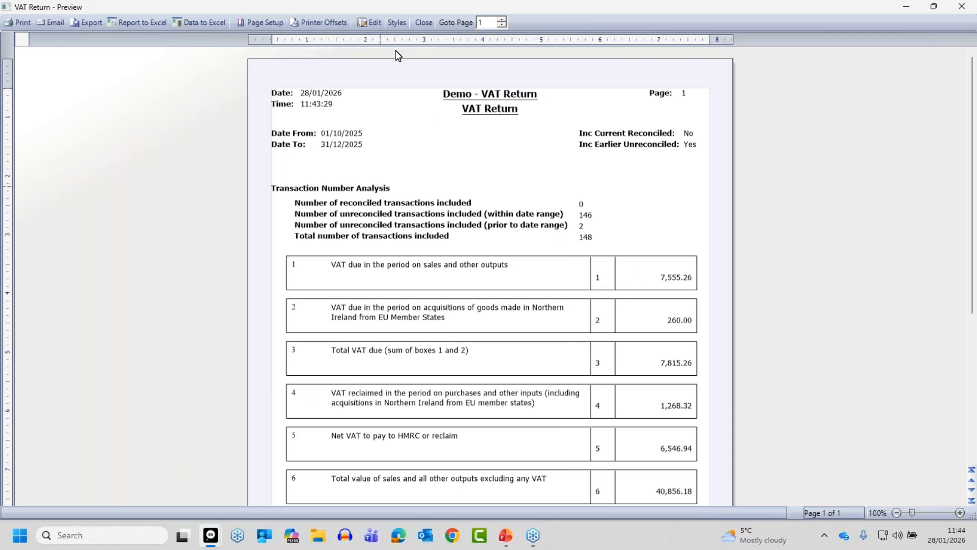
click(423, 22)
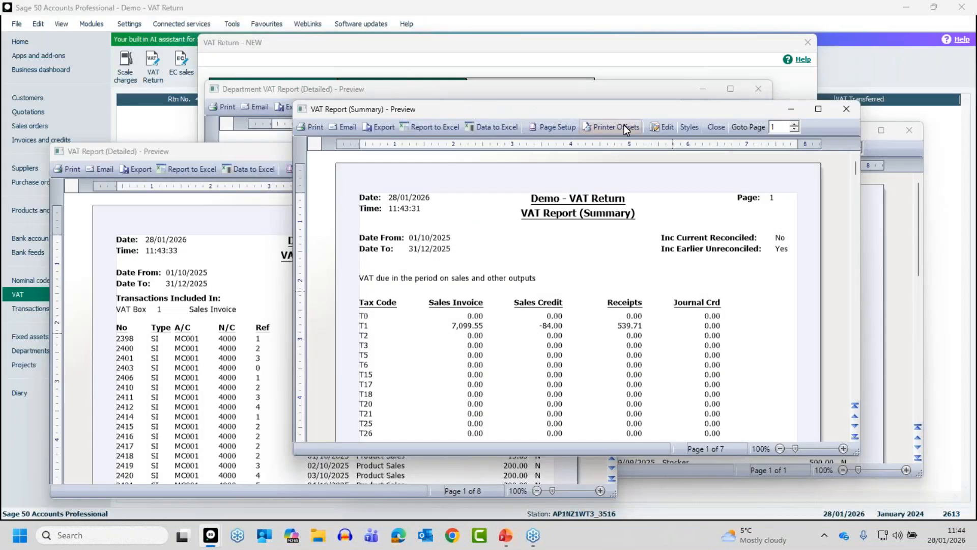
Step: Examine the summary and detailed VAT report previews at full size, closing each one after reading
click(818, 108)
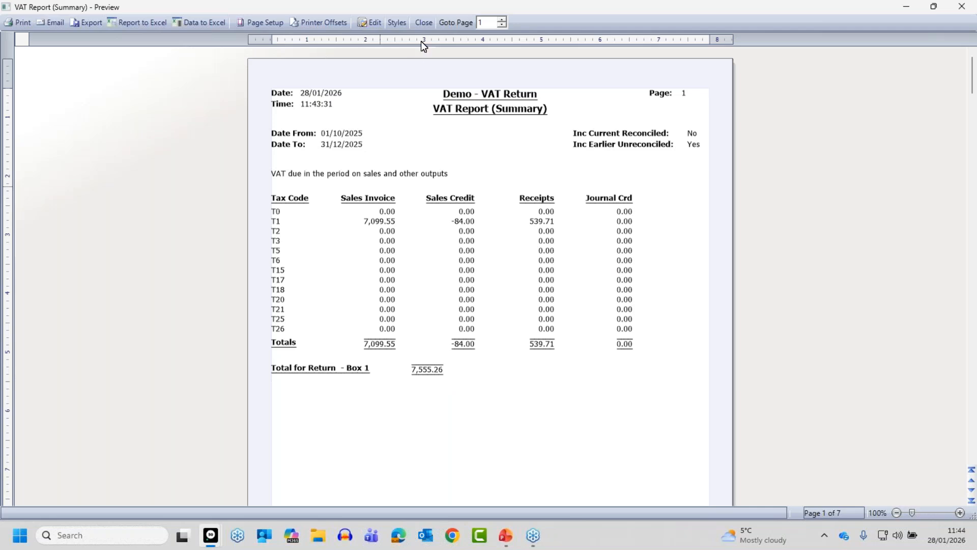
click(428, 23)
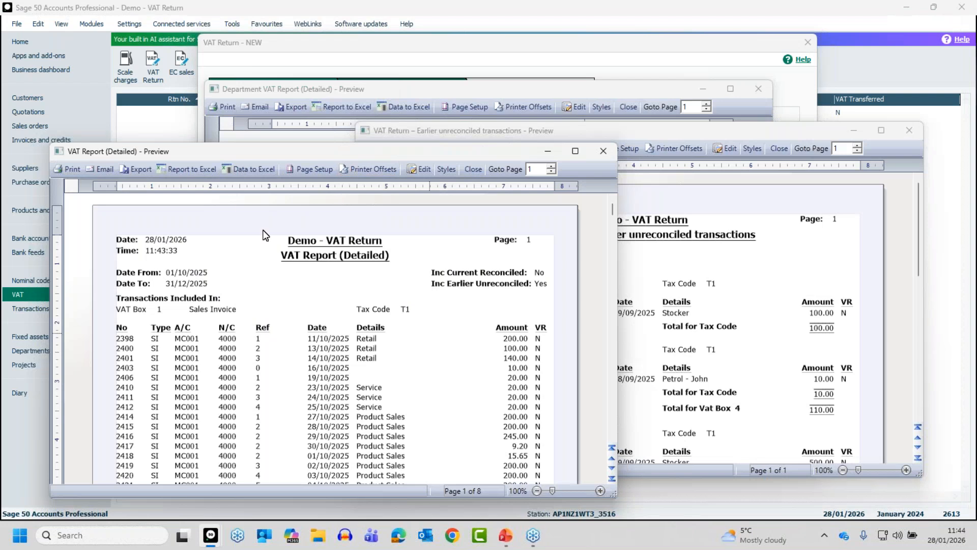
double_click(258, 155)
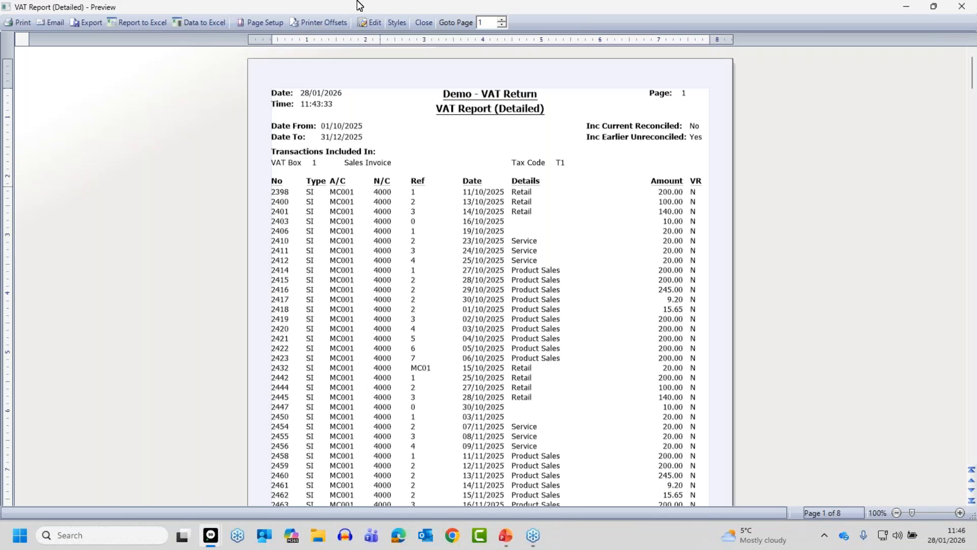
click(424, 22)
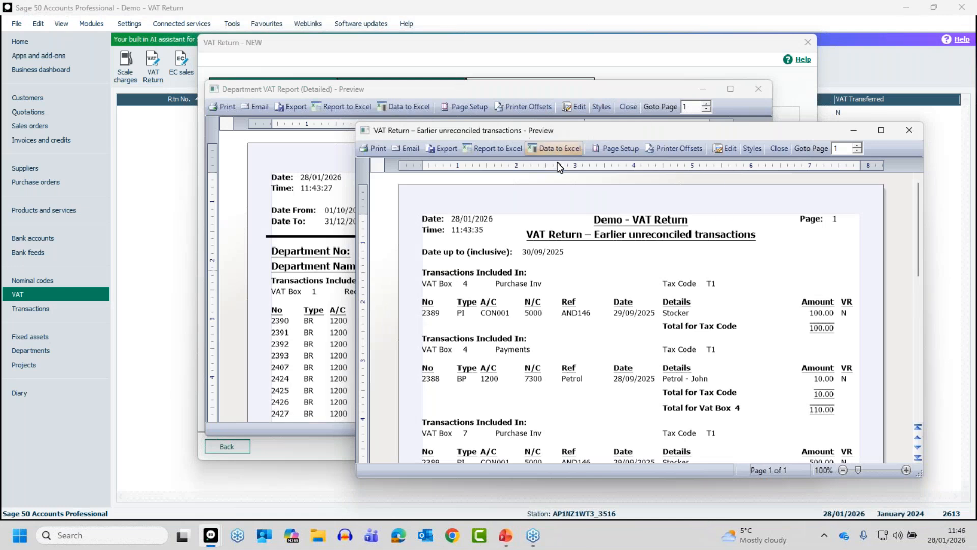
Step: Examine the earlier unreconciled transactions and detailed department VAT report previews at full size, closing each one
double_click(652, 135)
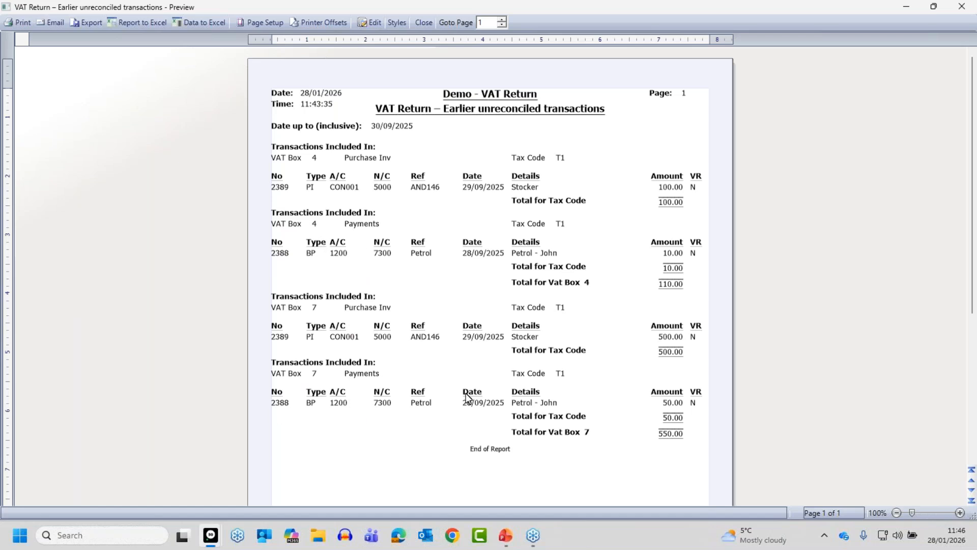
click(420, 22)
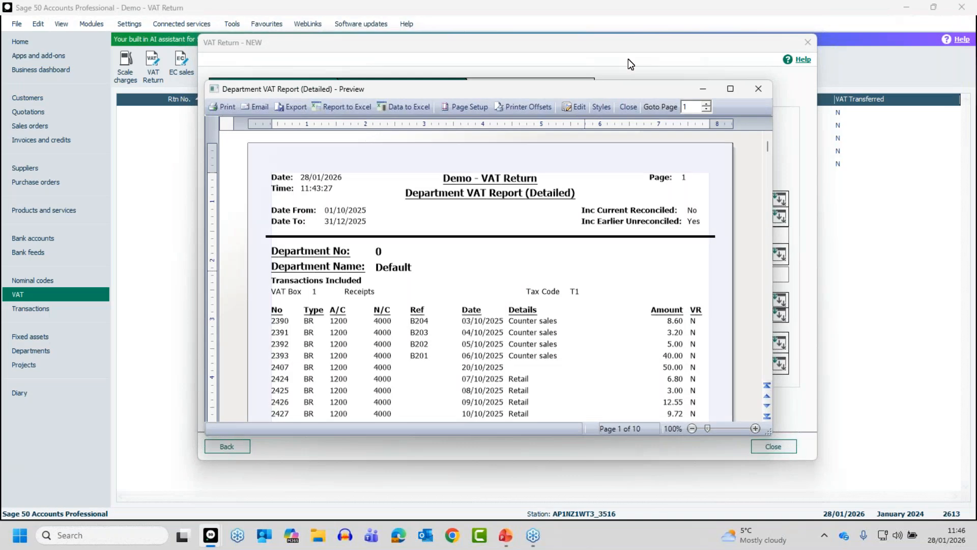
click(730, 89)
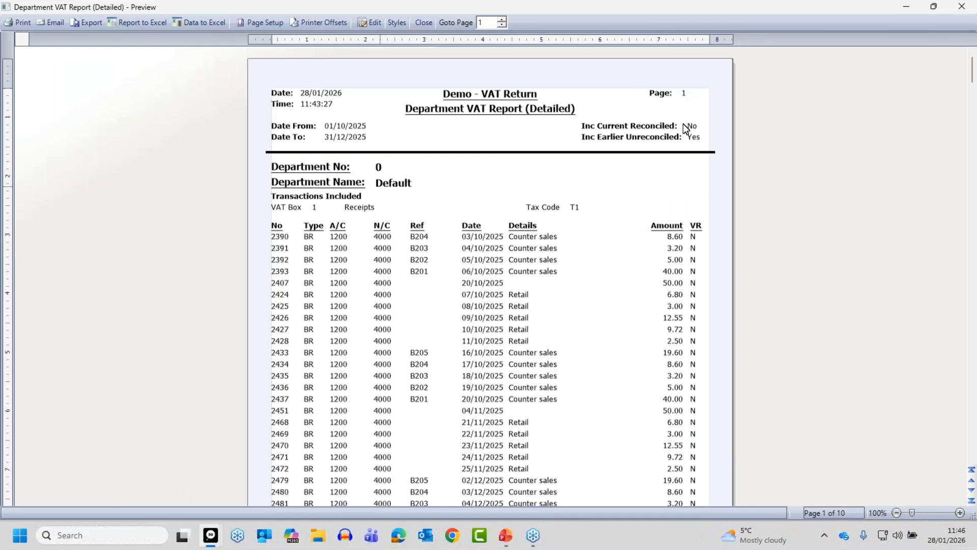
click(423, 23)
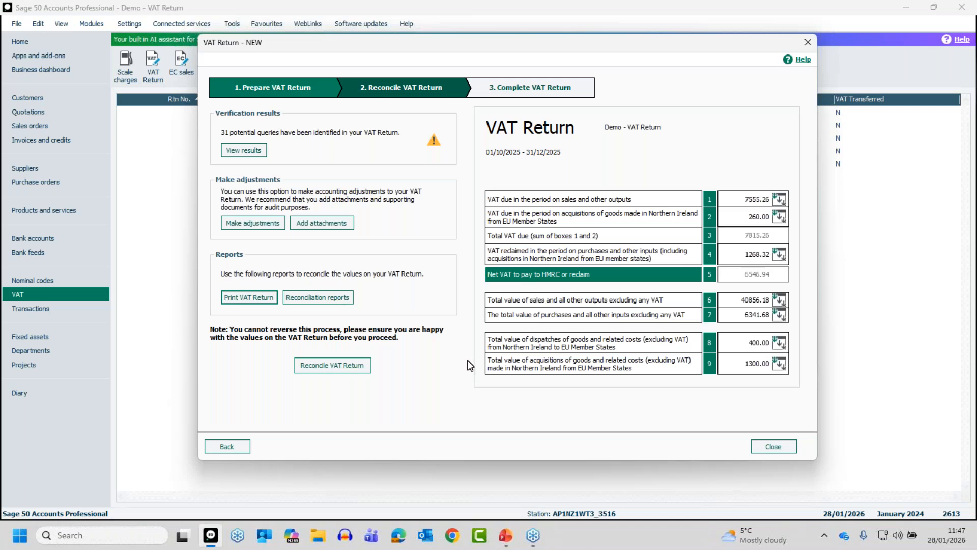
Step: Reconcile the VAT Return for 01/10/2025 to 31/12/2025, flagging its transactions as VAT reconciled, and return to the list of returns
click(324, 366)
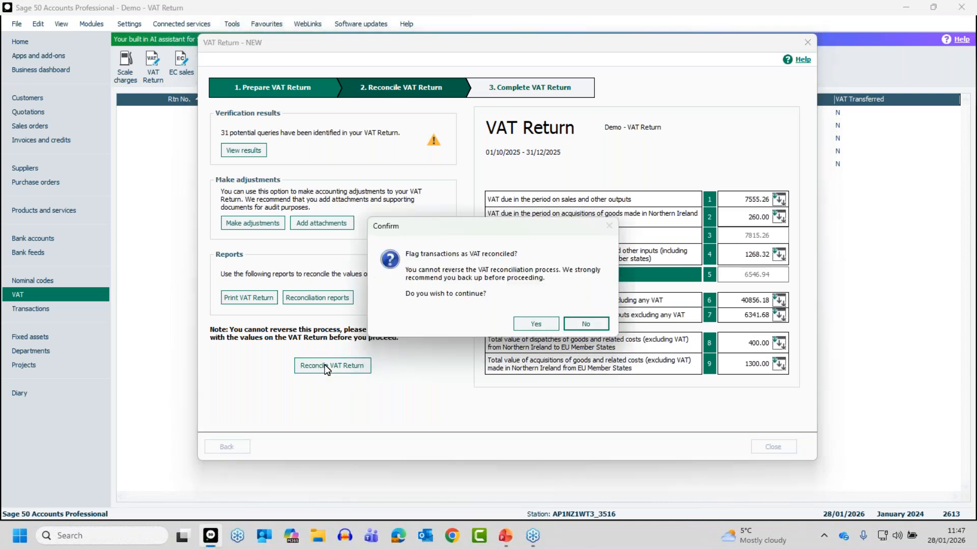
click(479, 325)
click(527, 322)
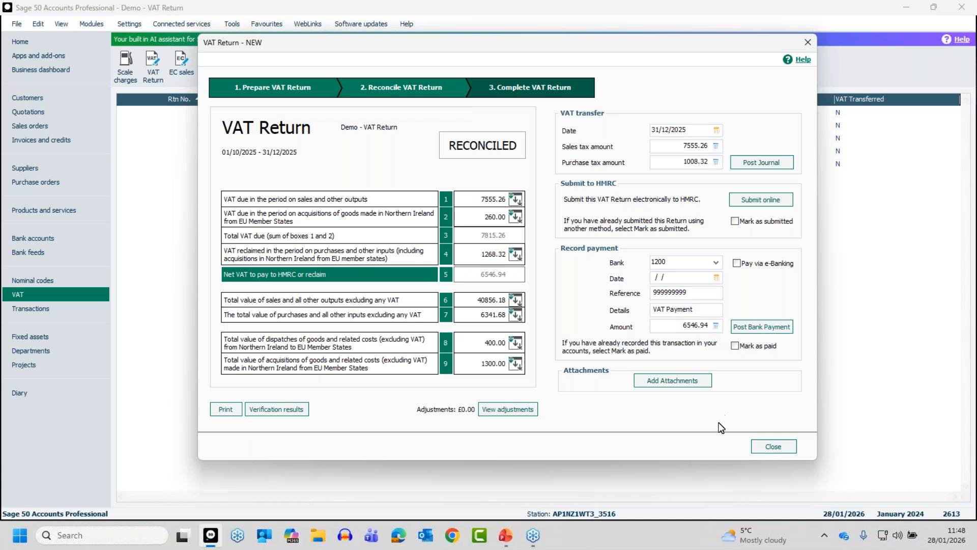
click(774, 446)
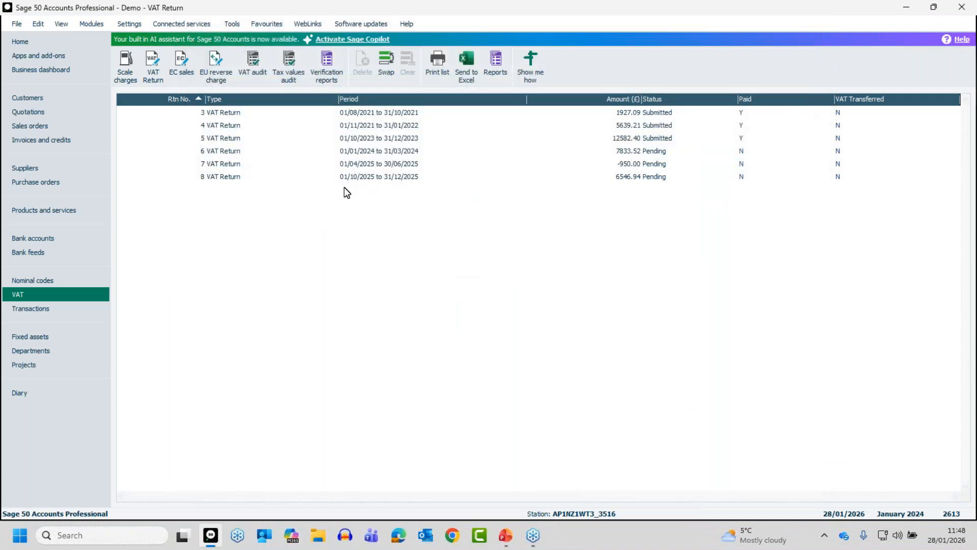
Step: Reopen the 01/10/2025 to 31/12/2025 return and check the transactions behind the T1 receipts in box 1, closing the breakdown
click(371, 179)
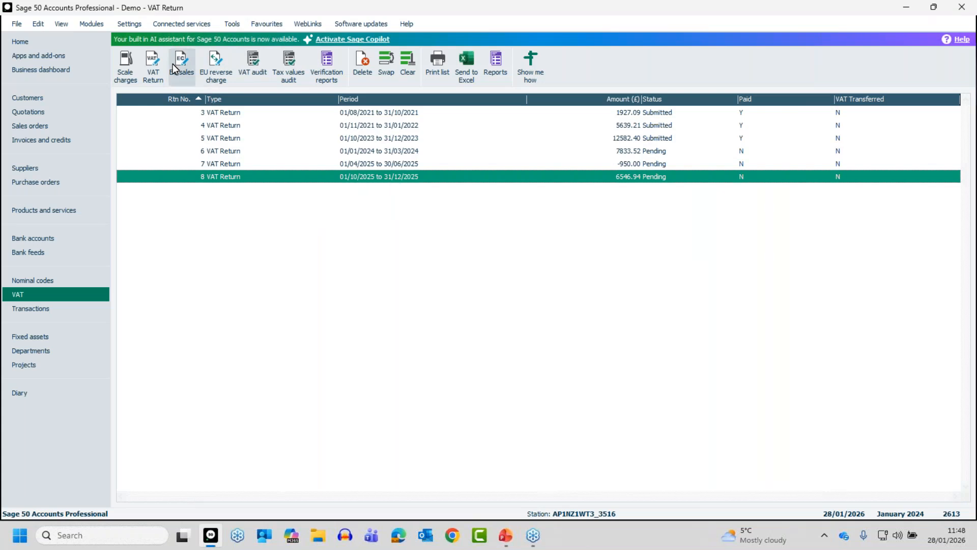
click(147, 63)
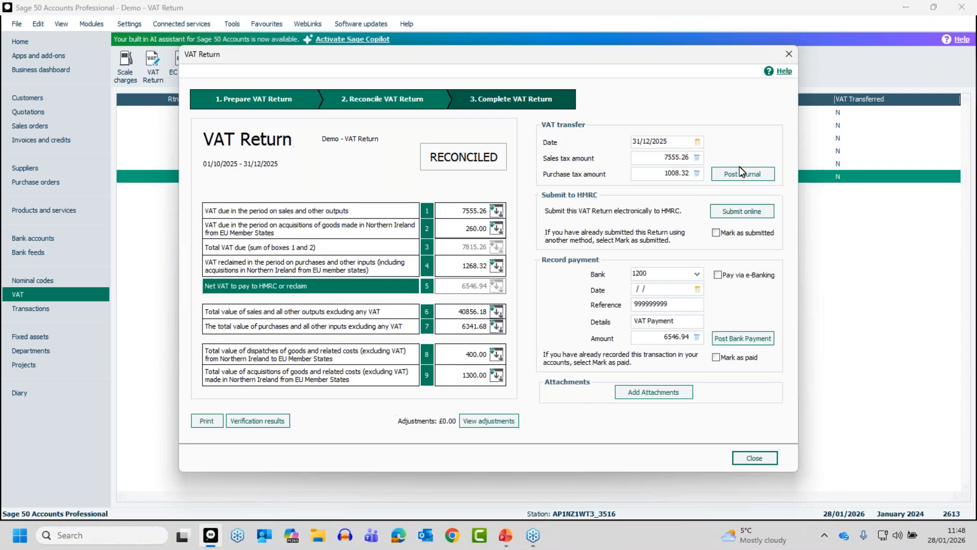
click(497, 210)
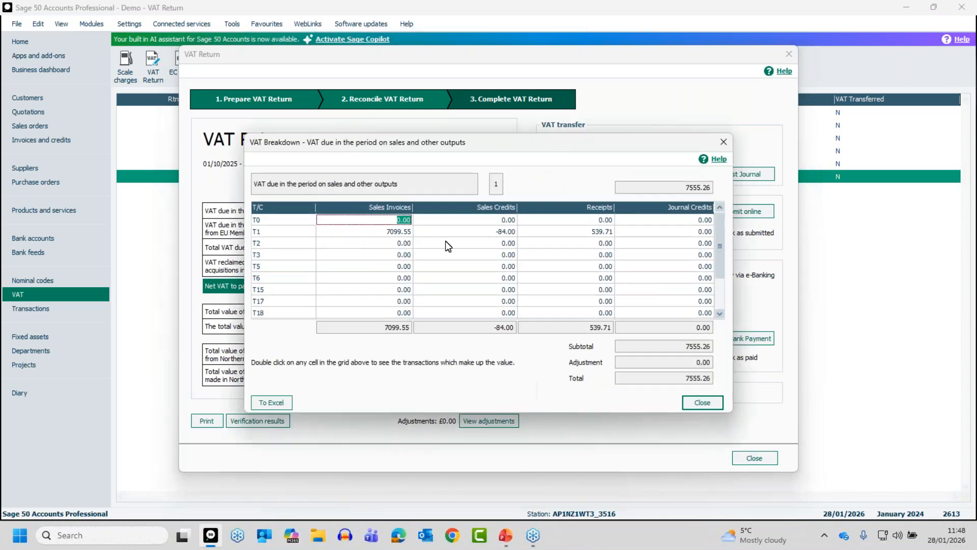
click(597, 233)
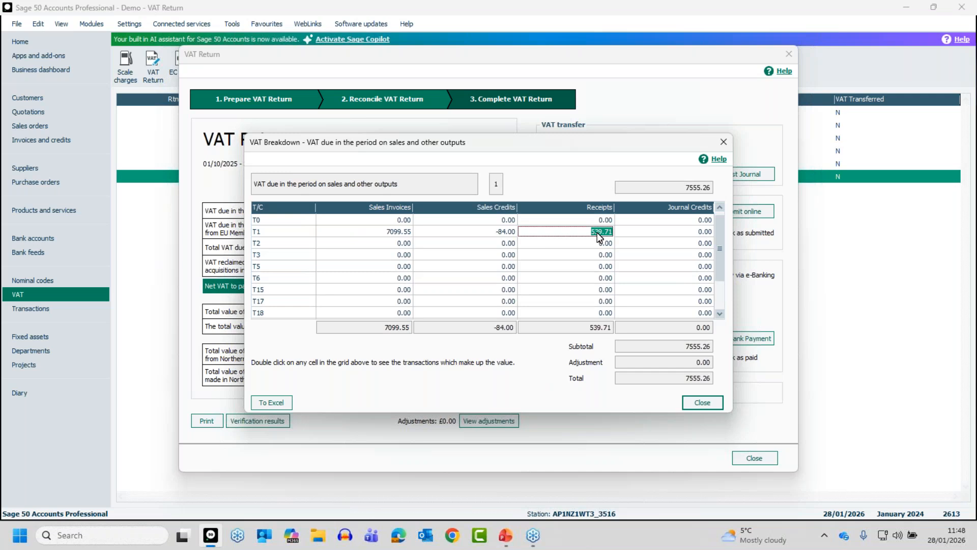
double_click(598, 235)
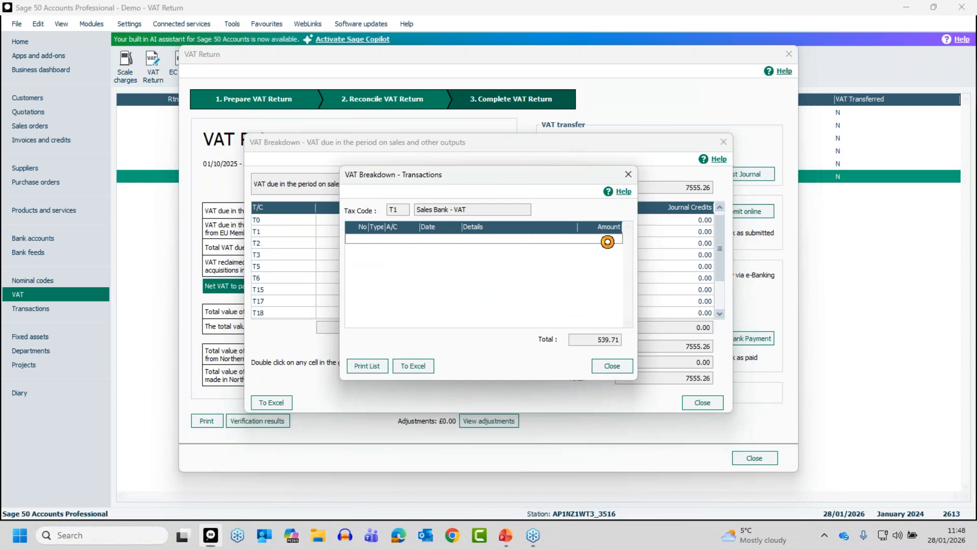
click(611, 365)
click(702, 404)
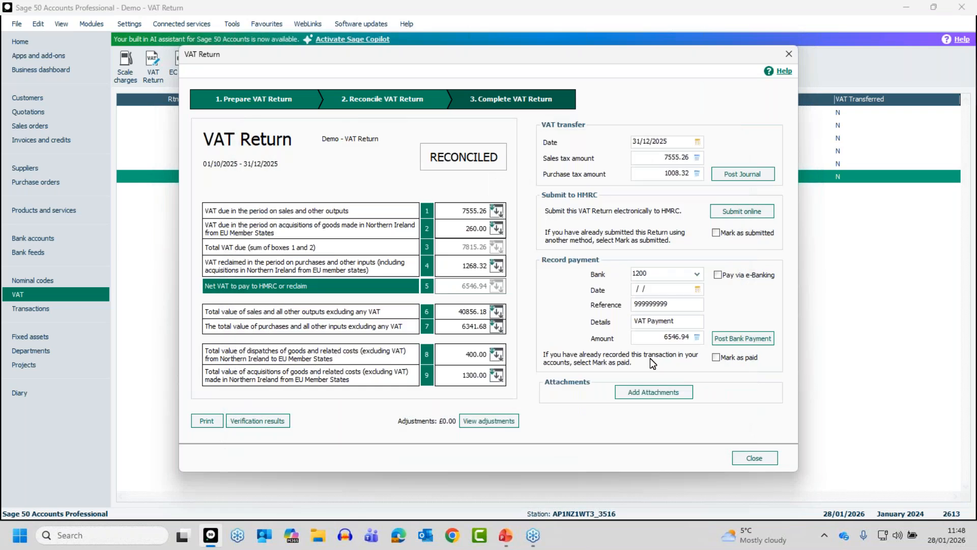
Step: View the reconciled return's report options without running a report, and check its verification results summary
click(197, 420)
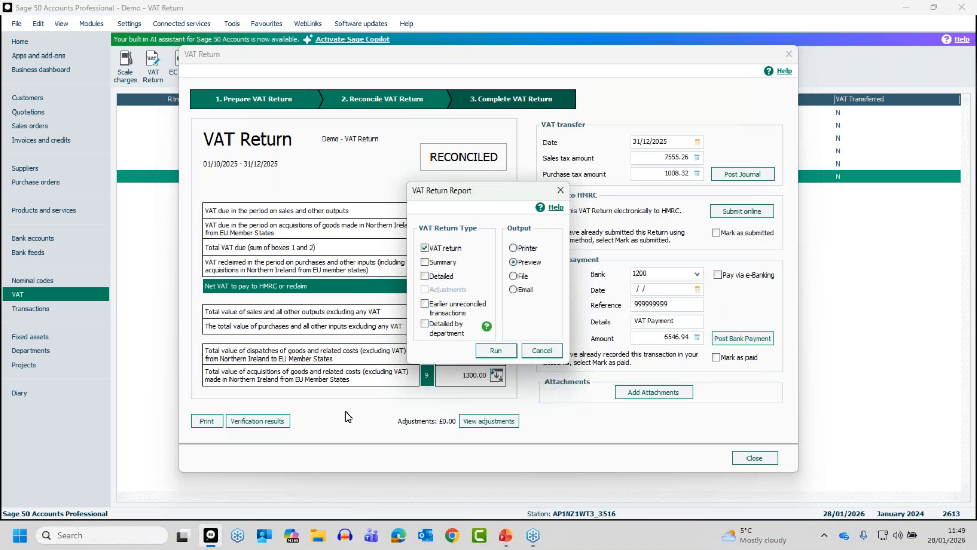
click(548, 348)
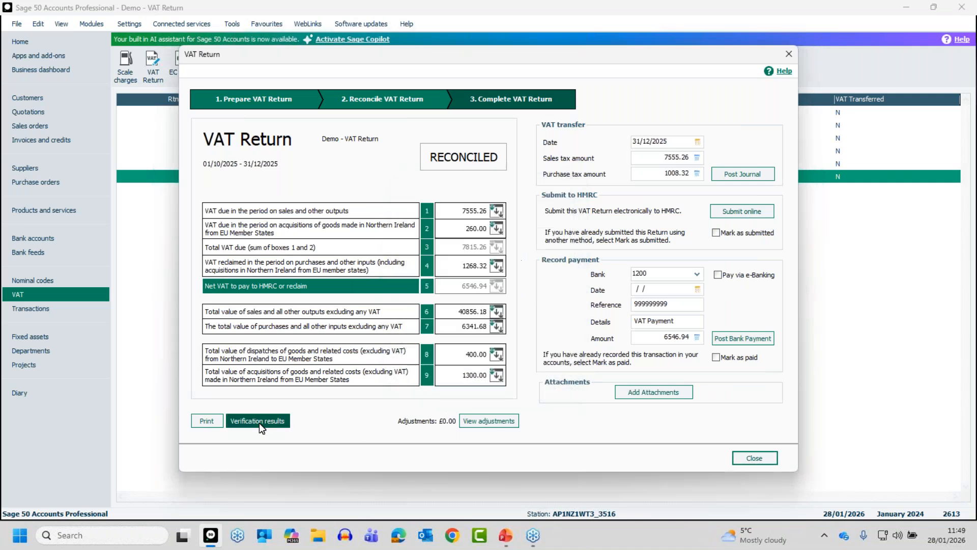
click(259, 421)
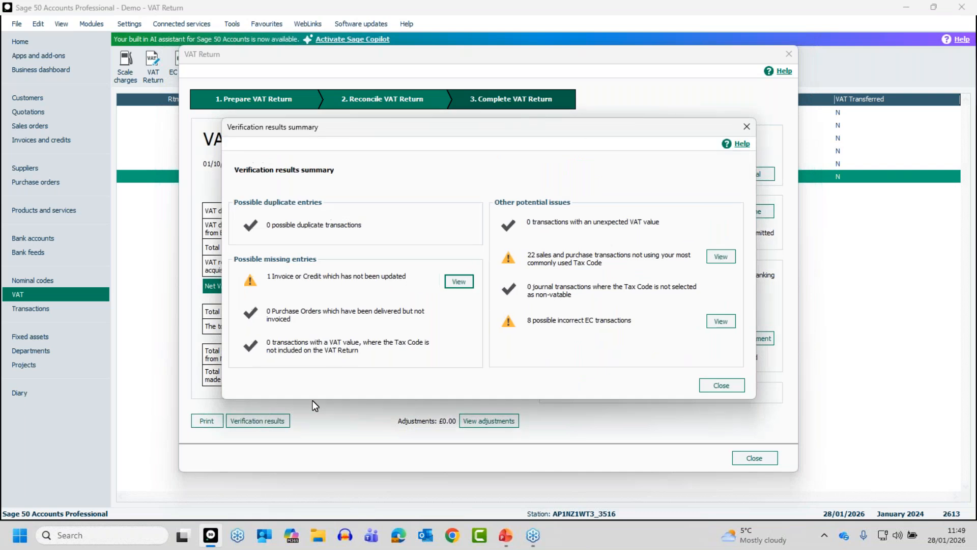
click(725, 385)
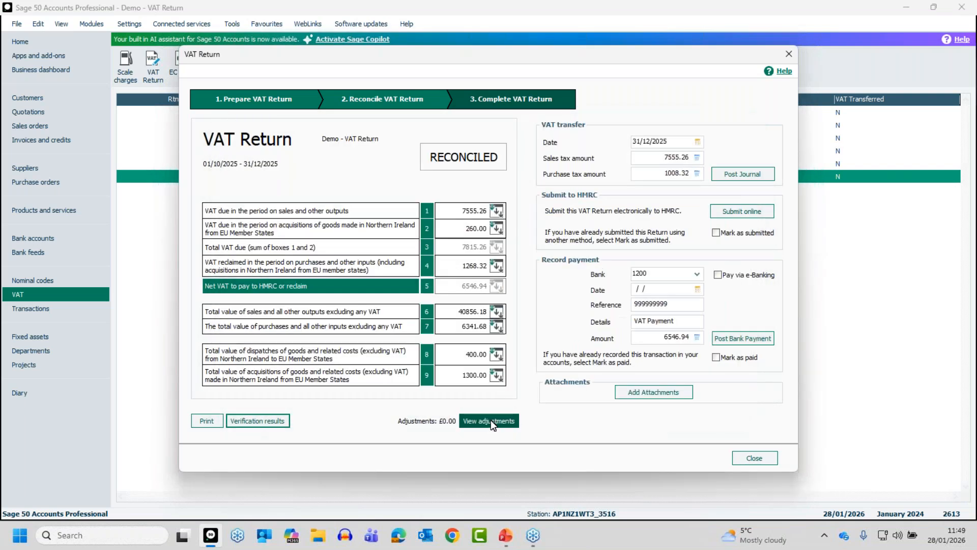
Step: View the manual adjustments of the reconciled return, and close the return
click(491, 419)
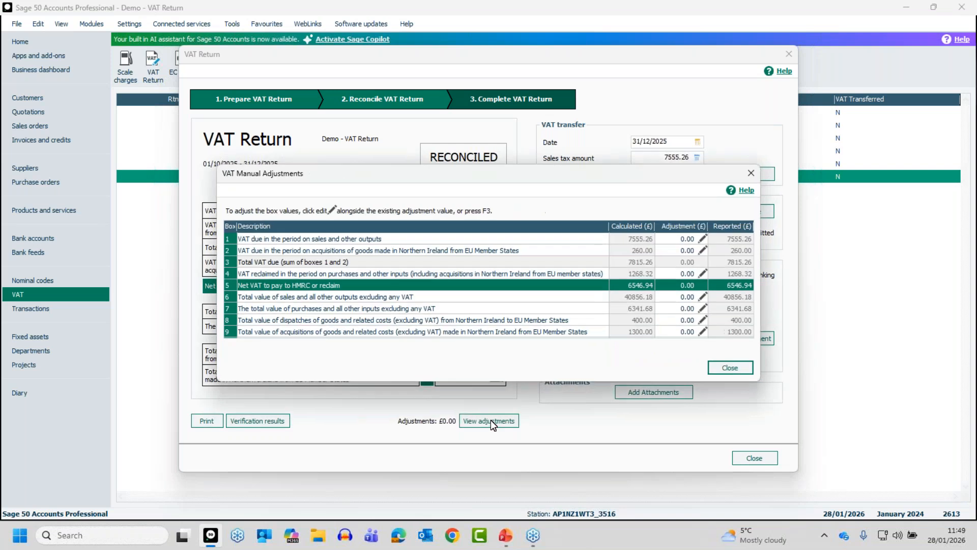
click(731, 367)
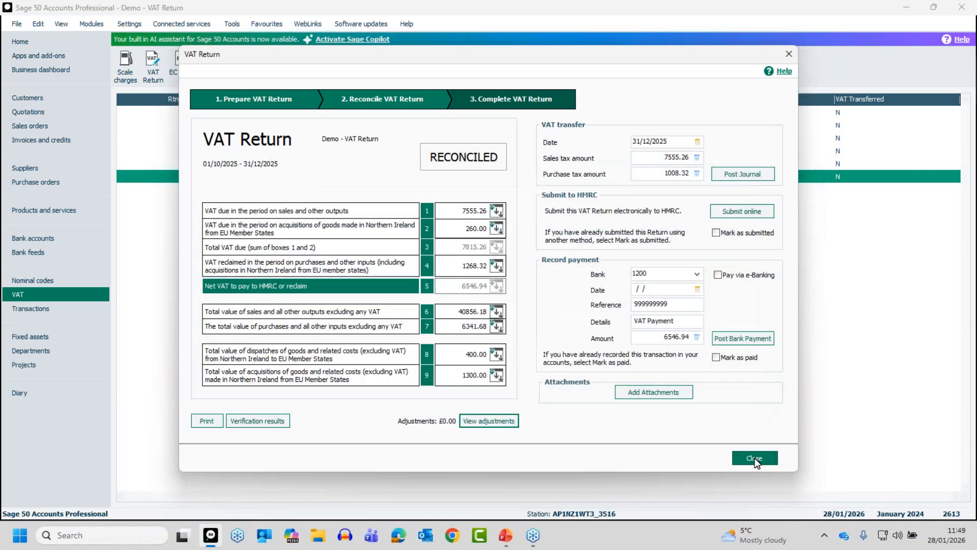
click(754, 457)
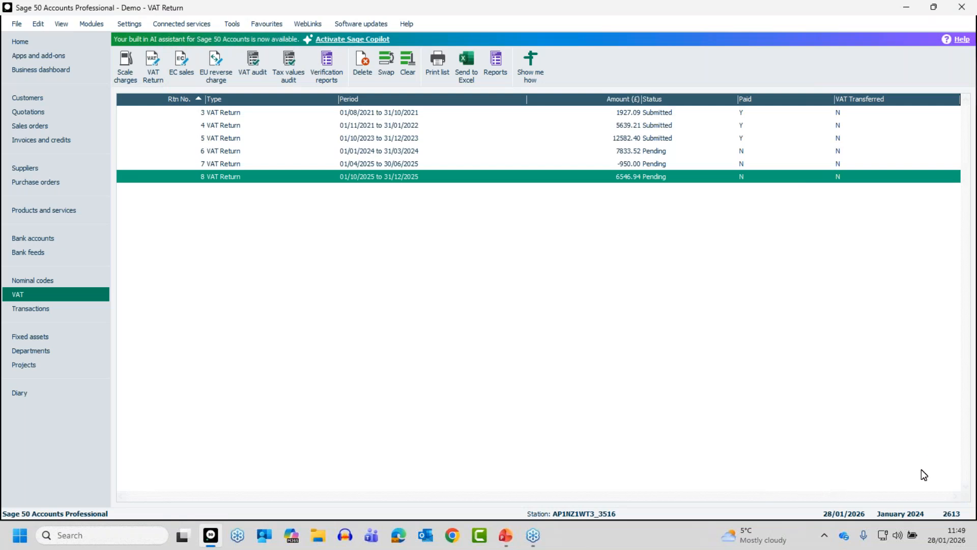
key(alt+Tab)
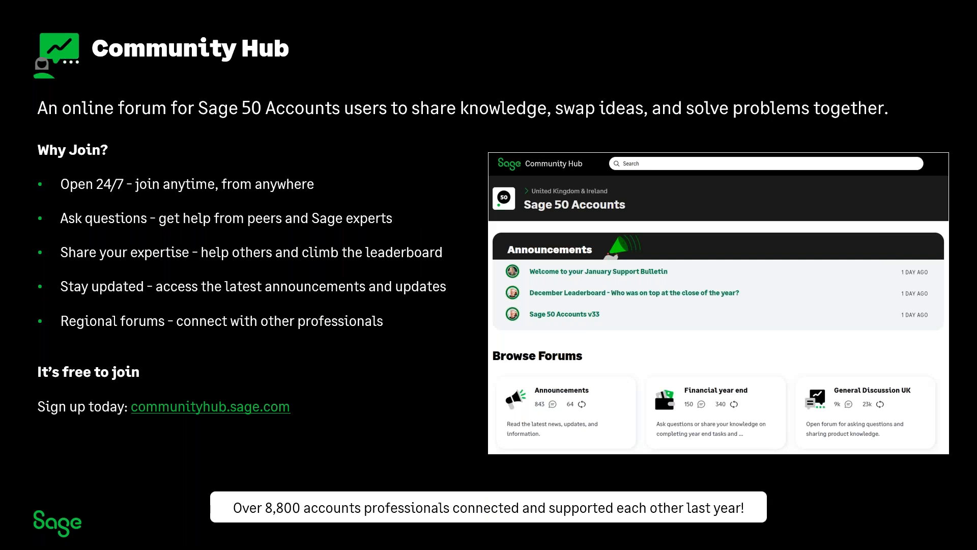
key(Right)
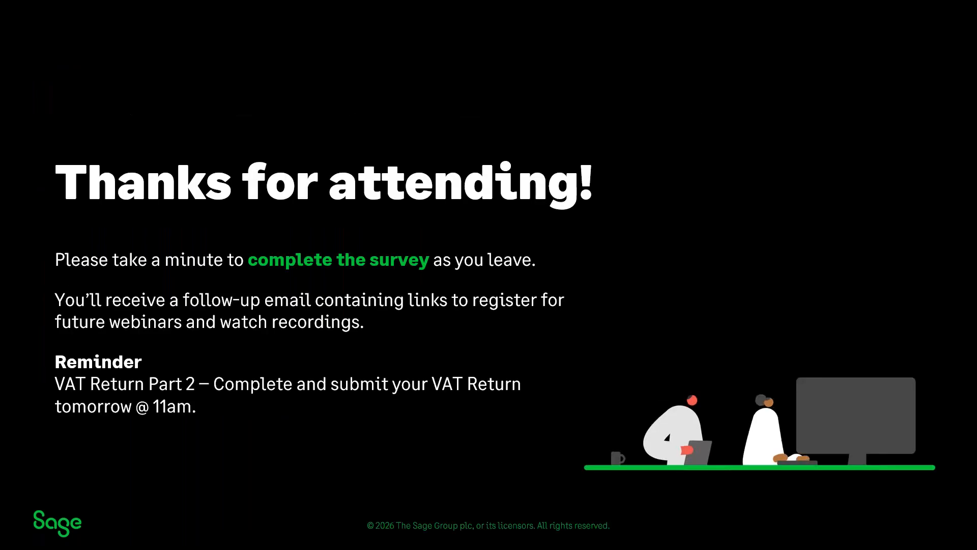